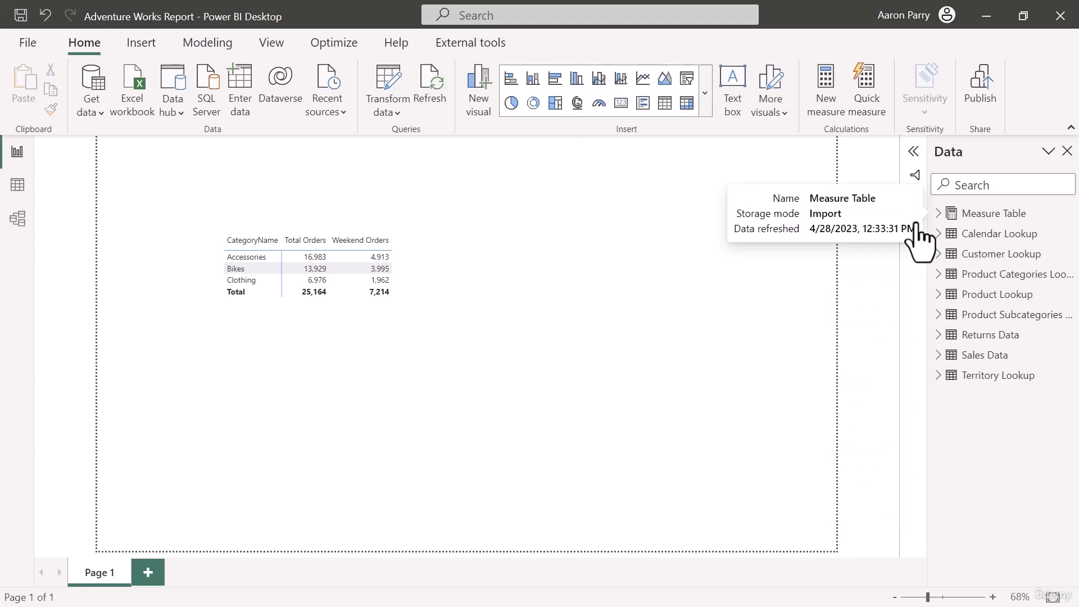
- Create a new measure in Measure Table named Bike Returns and start its formula with the CALCULATE function
{"action": "key", "text": "ctrl+s"}
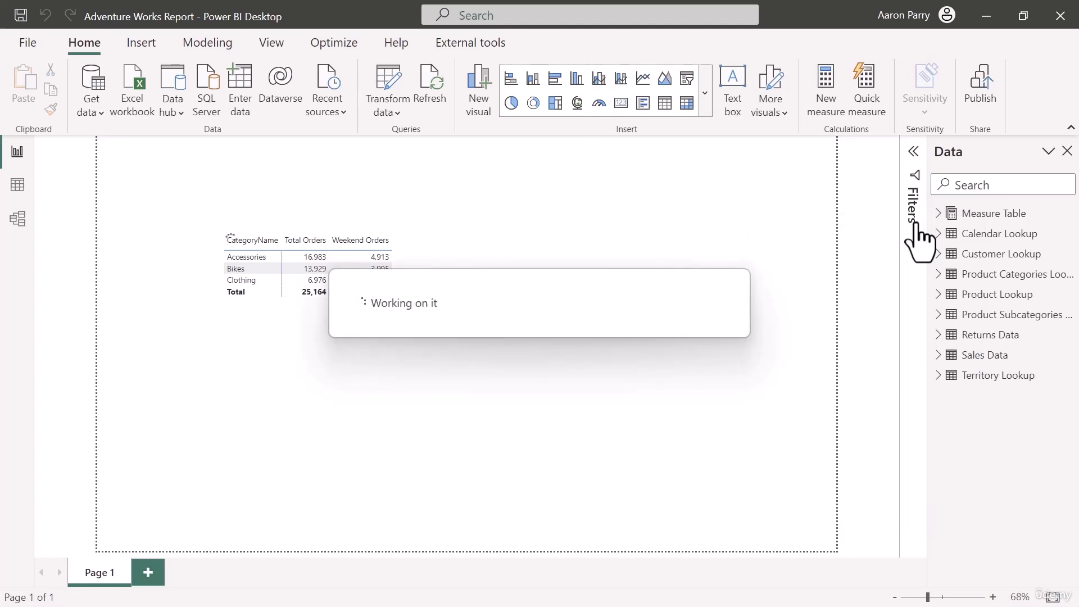
{"action": "type", "text": "Bik"}
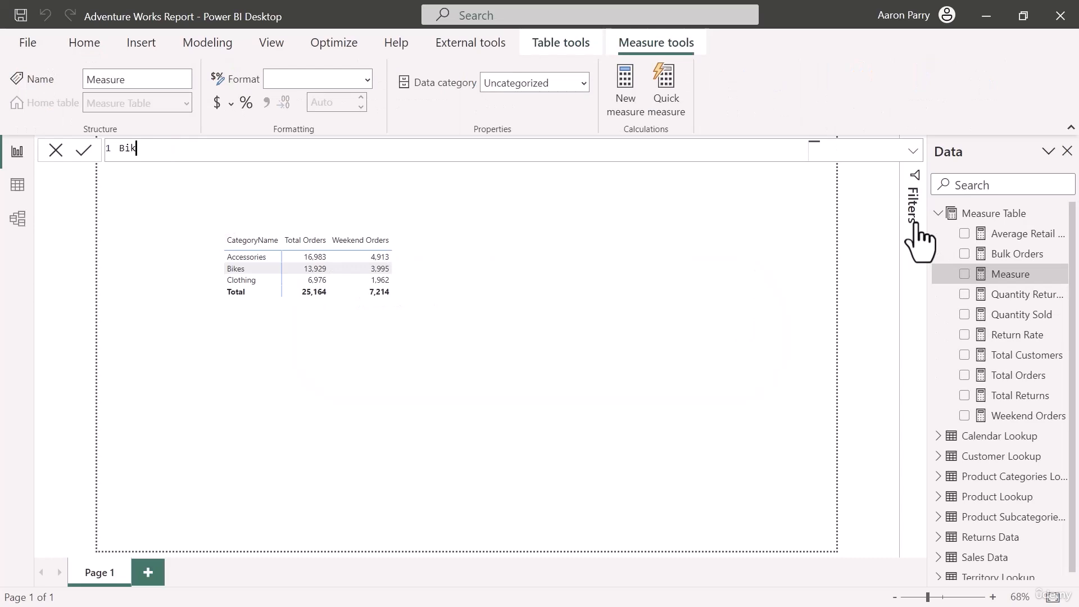
{"action": "type", "text": "e Returns ="}
{"action": "key", "text": "shift+Return"}
{"action": "type", "text": "CAL"}
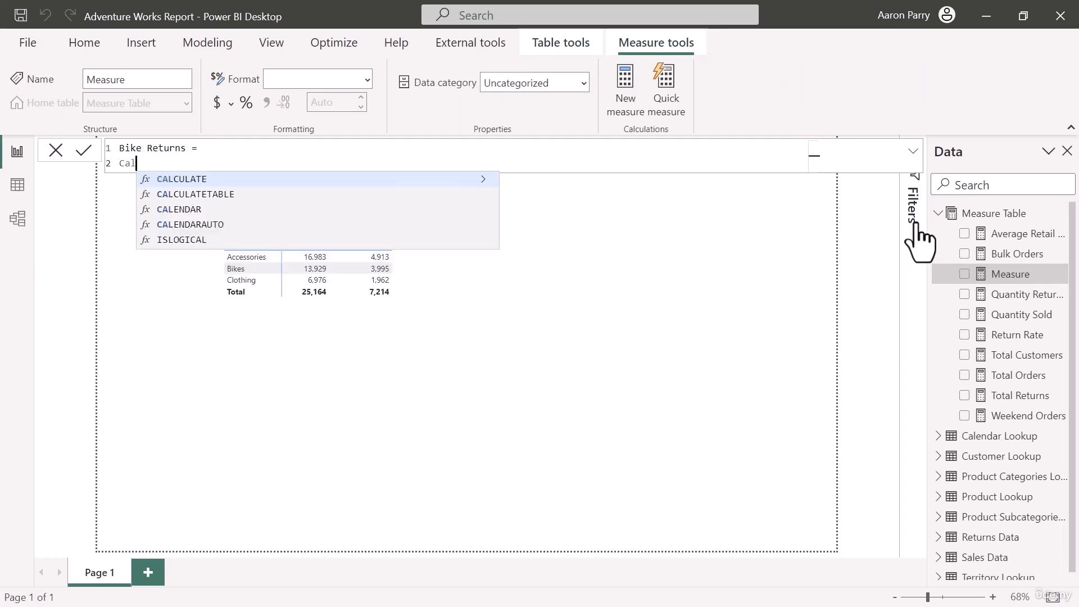
{"action": "key", "text": "Tab"}
{"action": "key", "text": "shift+Return"}
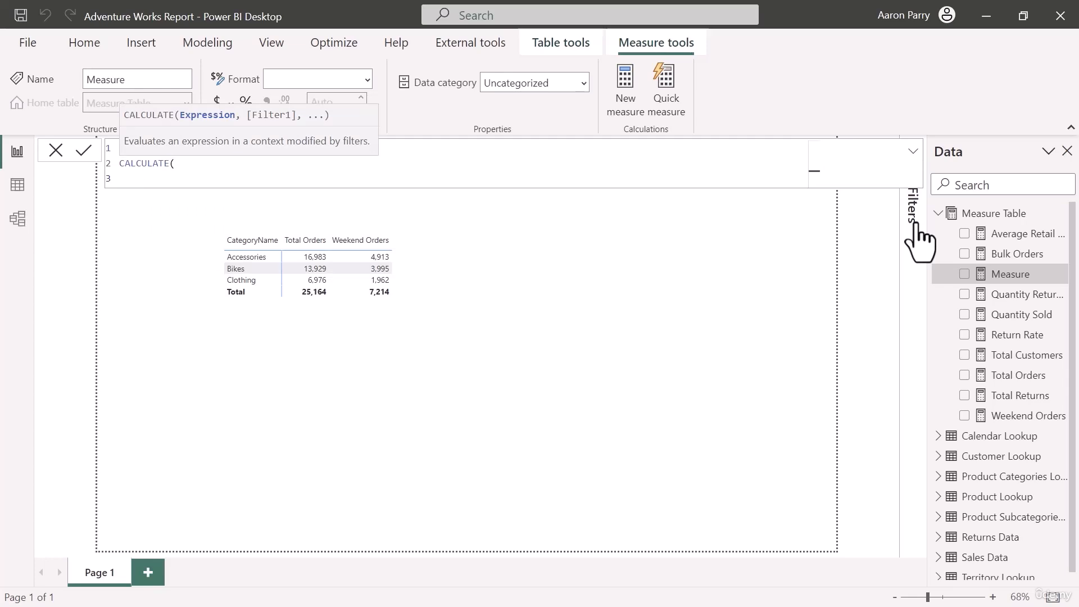
- Enter the [Total Returns] measure as the expression argument of CALCULATE
{"action": "type", "text": "[tot"}
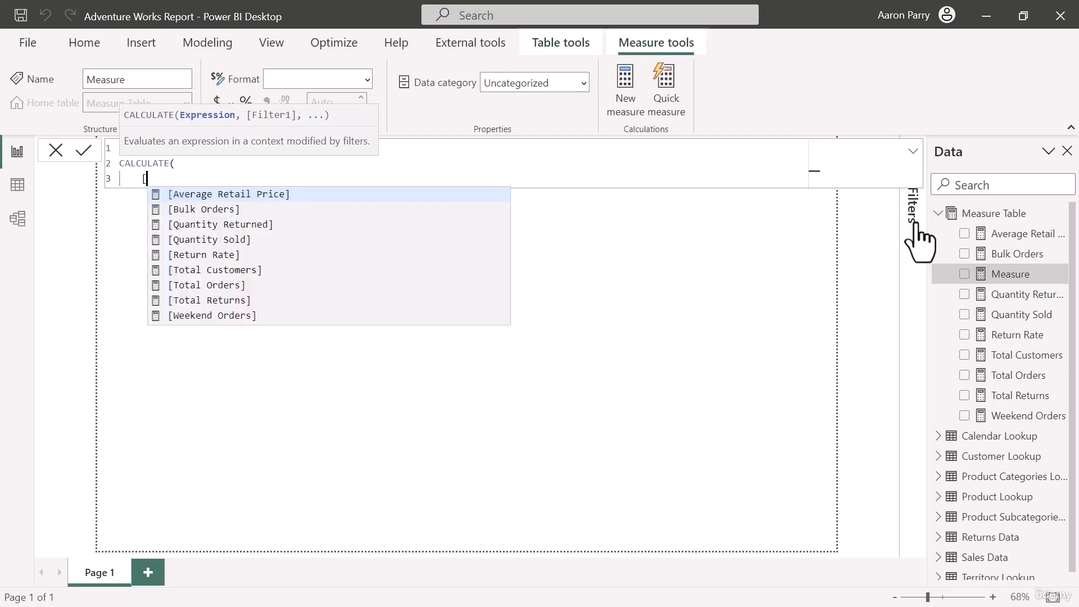
{"action": "key", "text": "Down"}
{"action": "key", "text": "Down"}
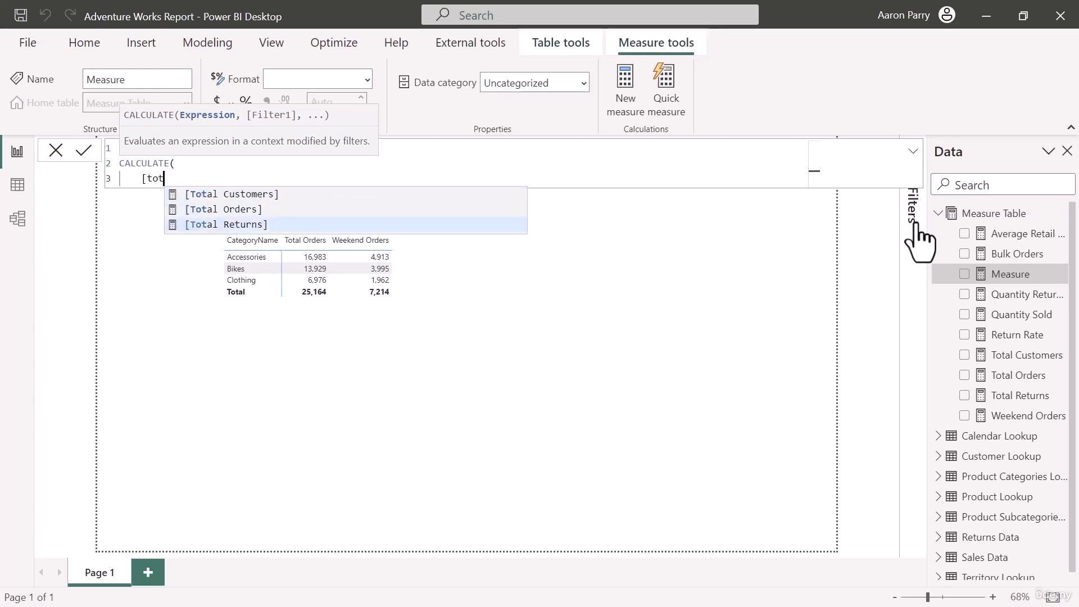
{"action": "key", "text": "Tab"}
{"action": "type", "text": ","}
{"action": "key", "text": "shift+Return"}
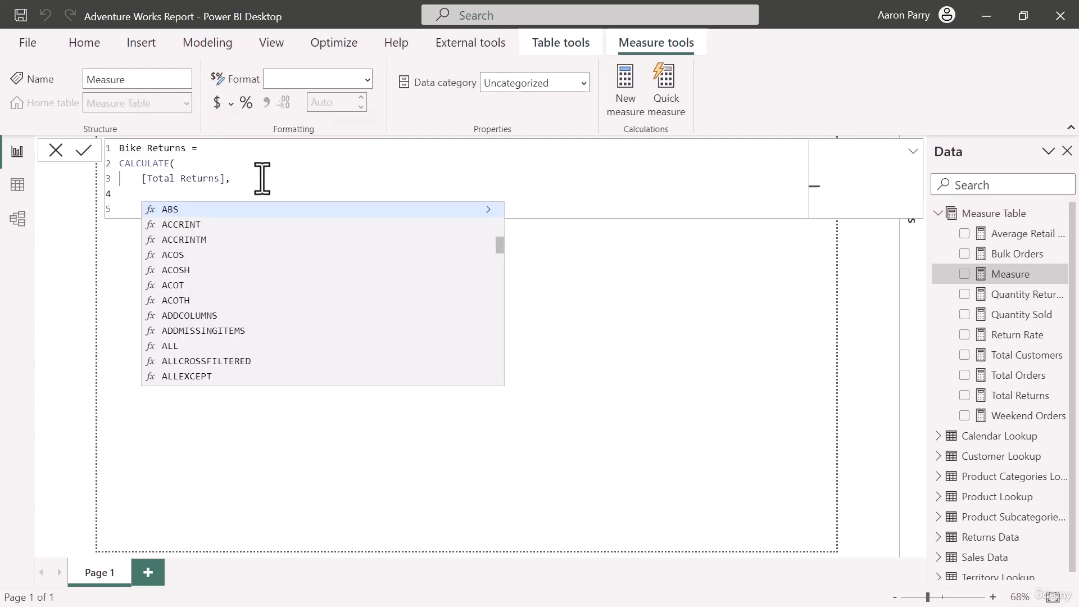
- Complete Bike Returns with the filter 'Product Categories Lookup'[CategoryName] = "Bikes", commit it, and format the measure with a thousands separator
{"action": "type", "text": "categoe"}
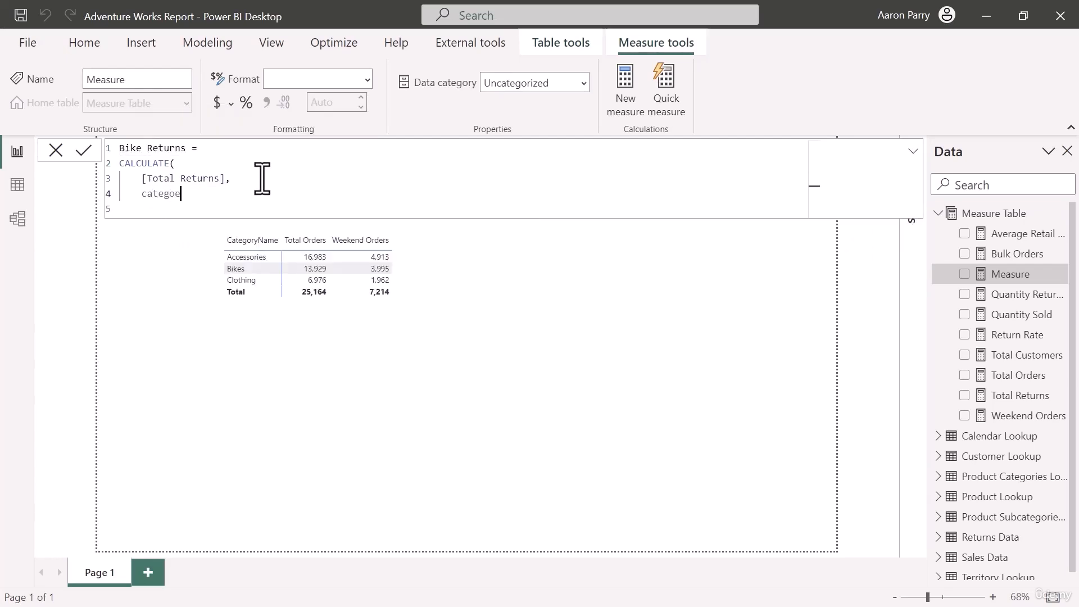
{"action": "key", "text": "BackSpace"}
{"action": "type", "text": "ry"}
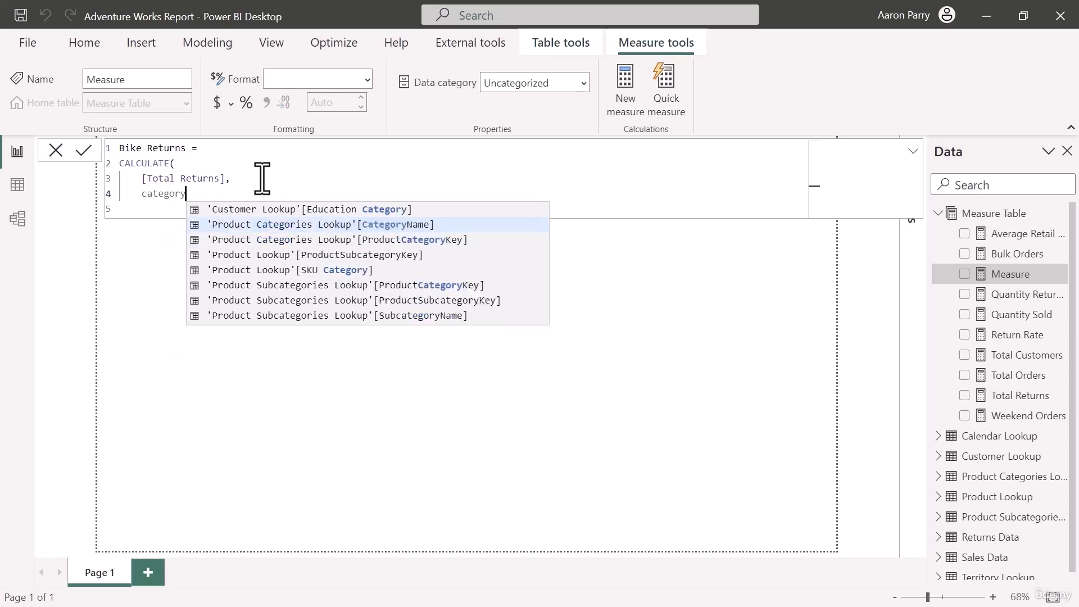
{"action": "type", "text": "name"}
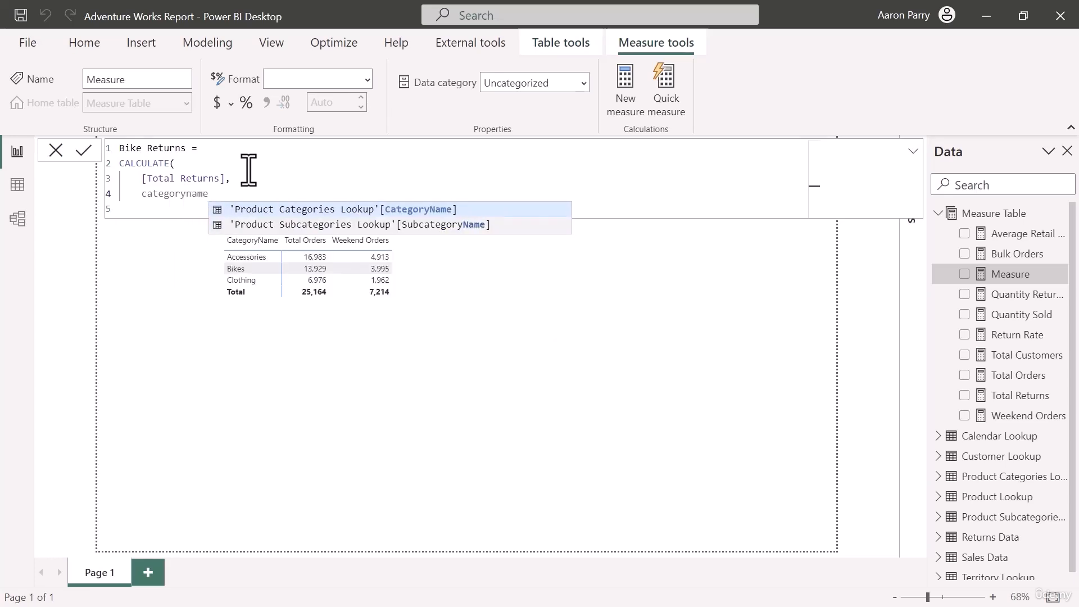
{"action": "key", "text": "Tab"}
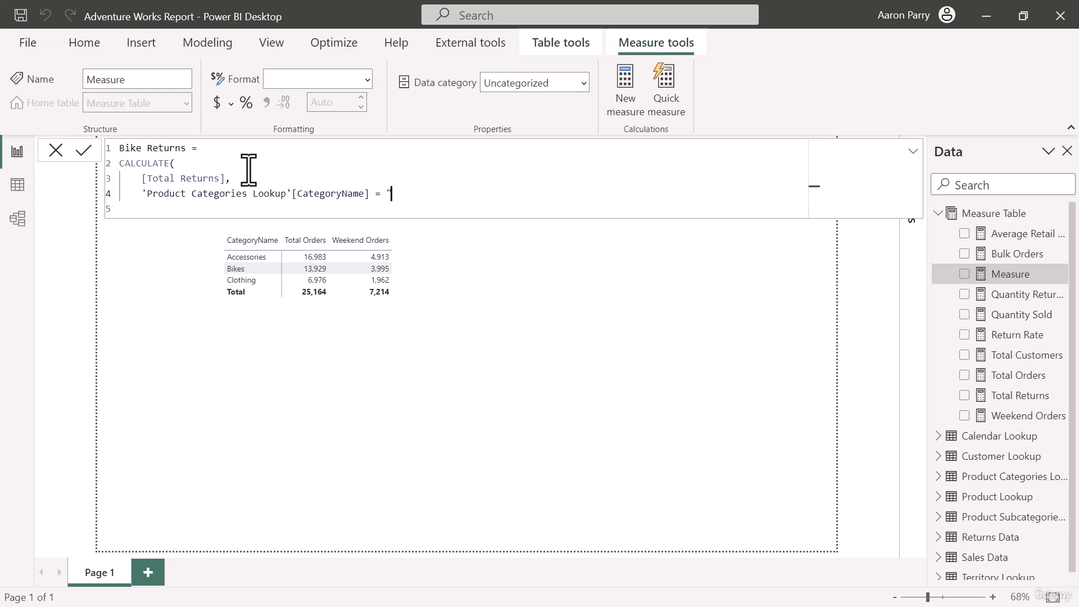
{"action": "type", "text": "= \"Bikes\""}
{"action": "key", "text": "Return"}
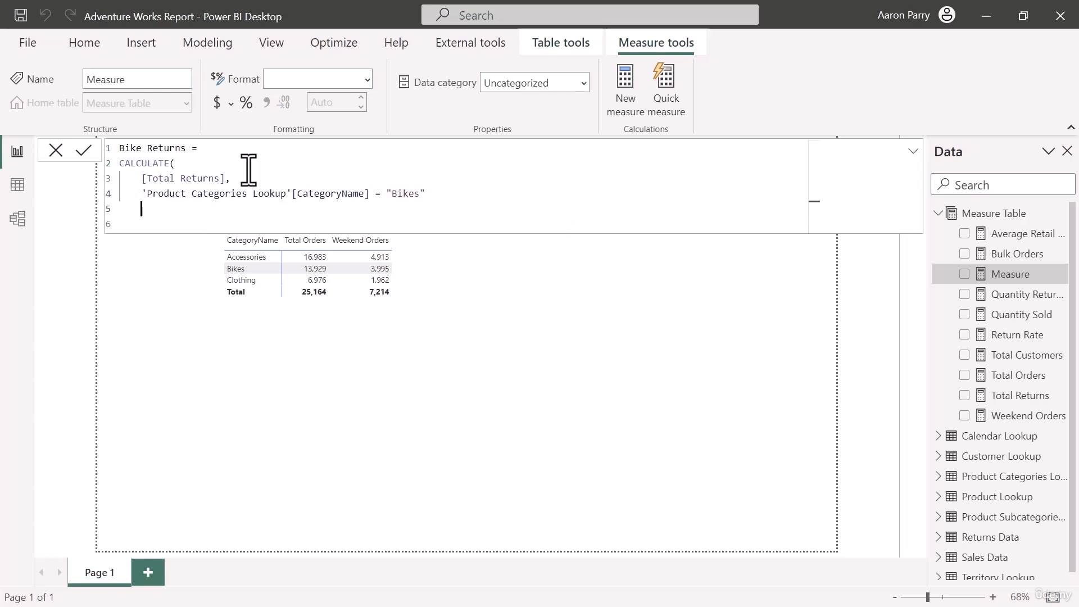
{"action": "type", "text": ")"}
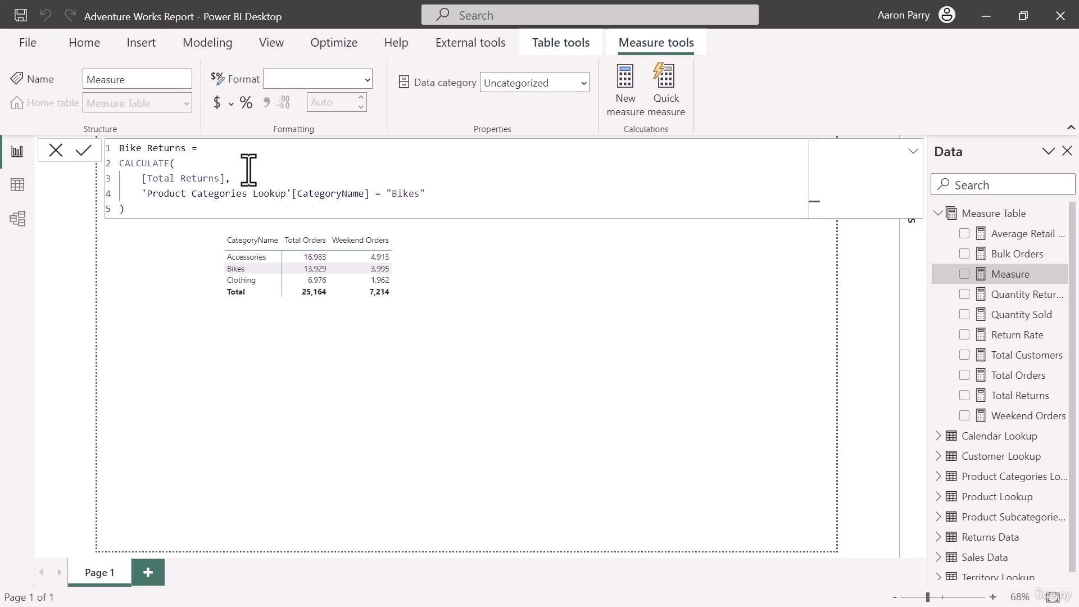
{"action": "key", "text": "Return"}
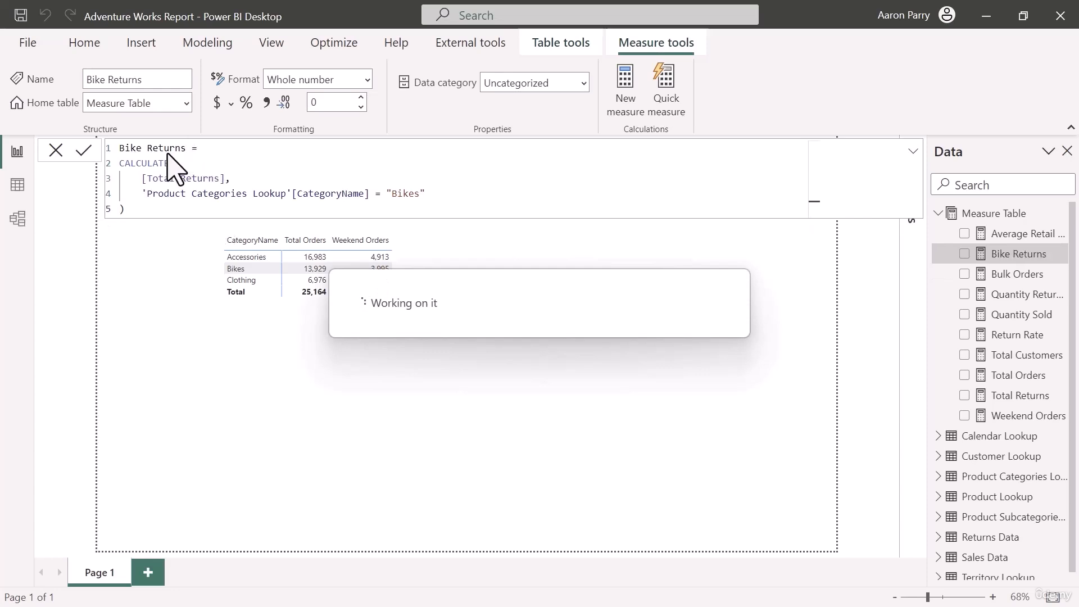
{"action": "left_click", "coordinate": [266, 103]}
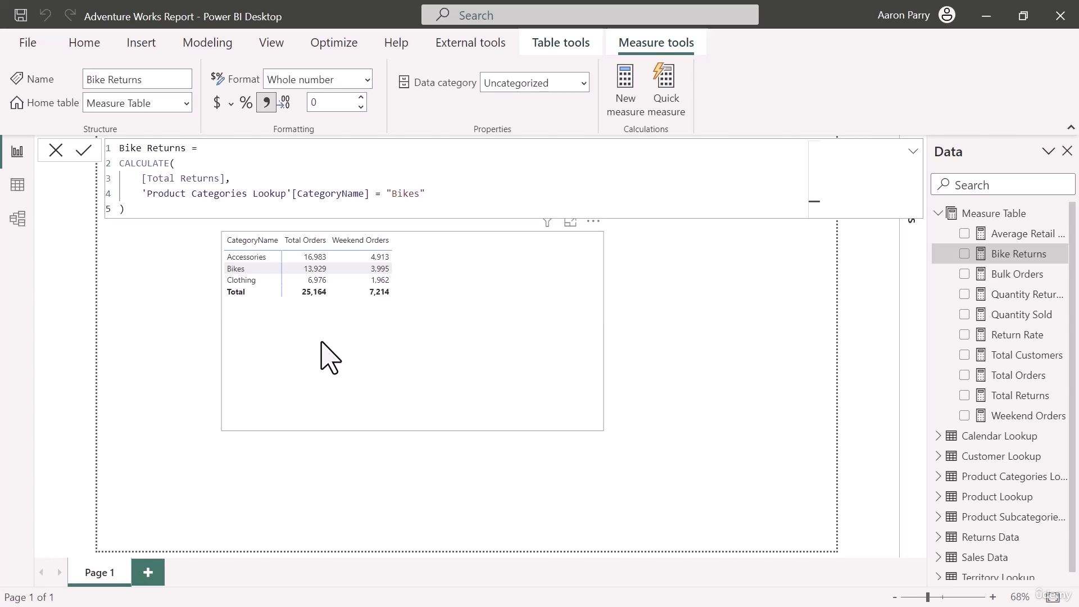
- Replace CategoryName in the matrix rows with Start of Month from Calendar Lookup
{"action": "left_click", "coordinate": [298, 347]}
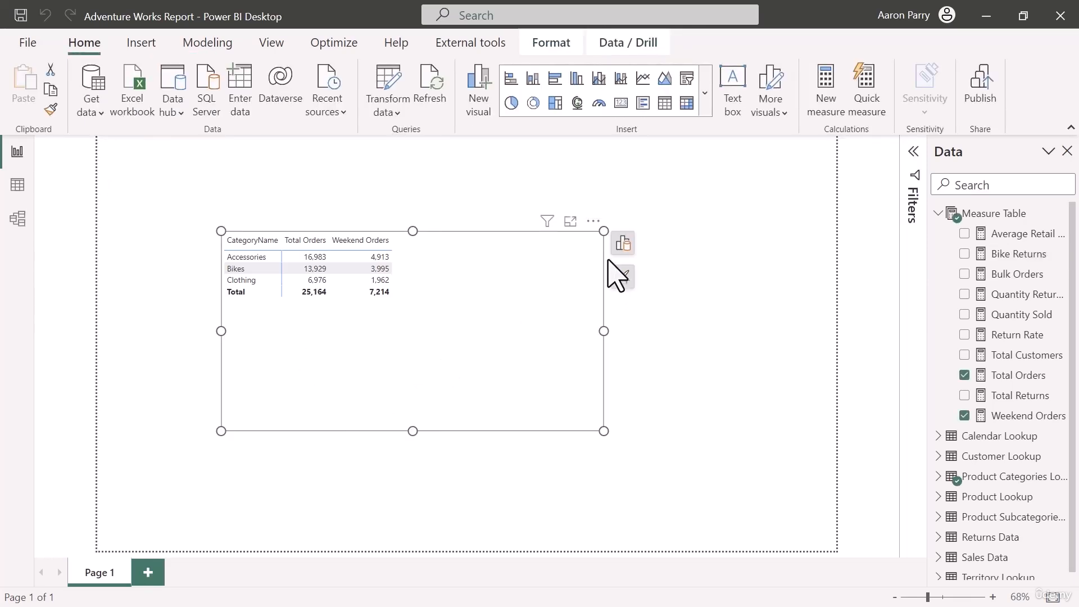
{"action": "left_click", "coordinate": [623, 243]}
{"action": "left_click", "coordinate": [746, 376]}
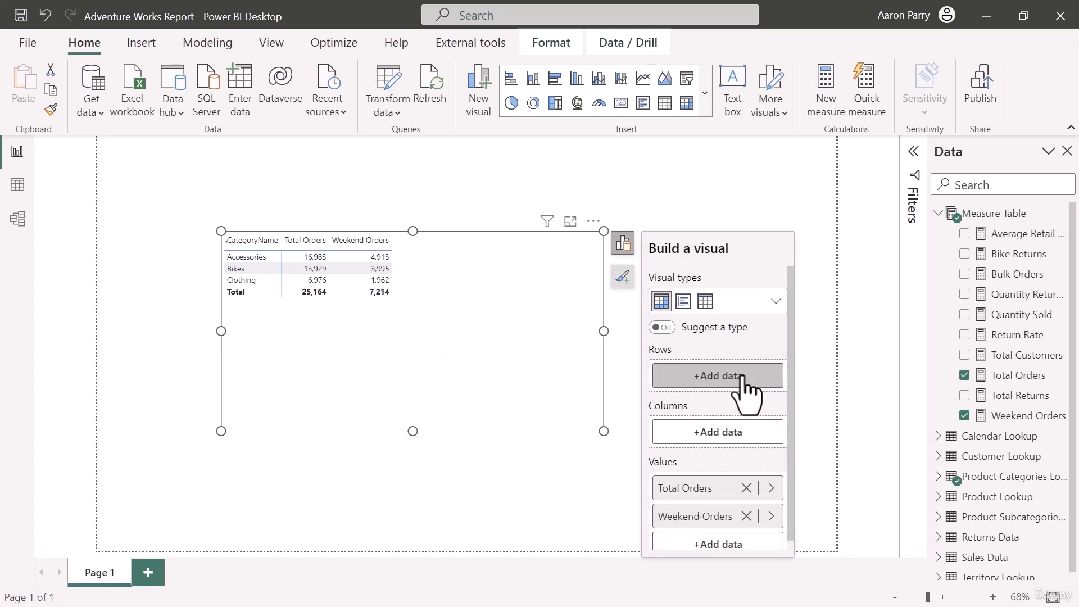
{"action": "left_click", "coordinate": [737, 384]}
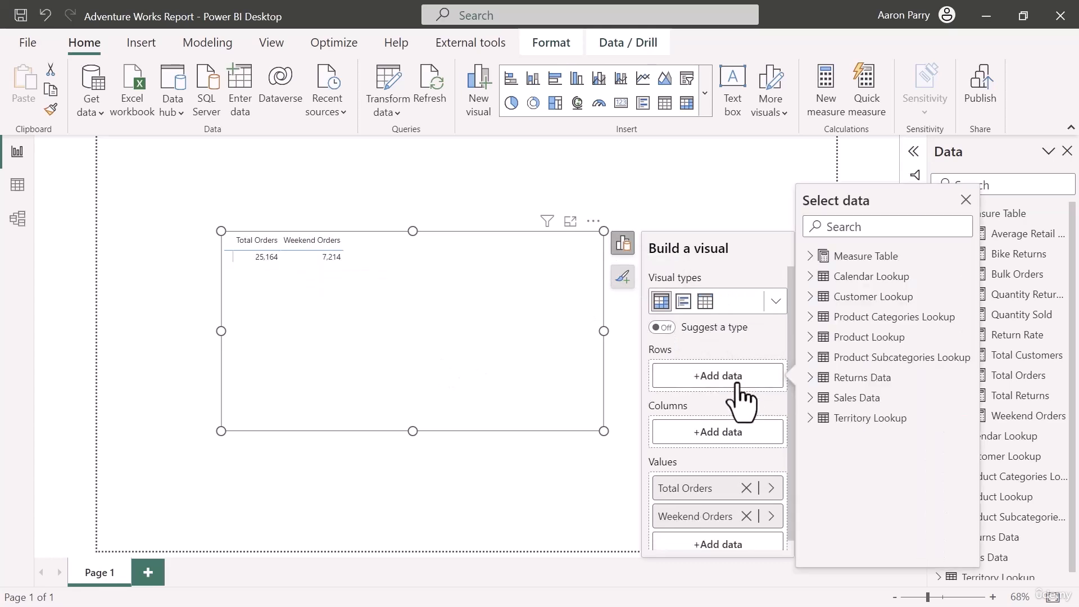
{"action": "left_click", "coordinate": [810, 276]}
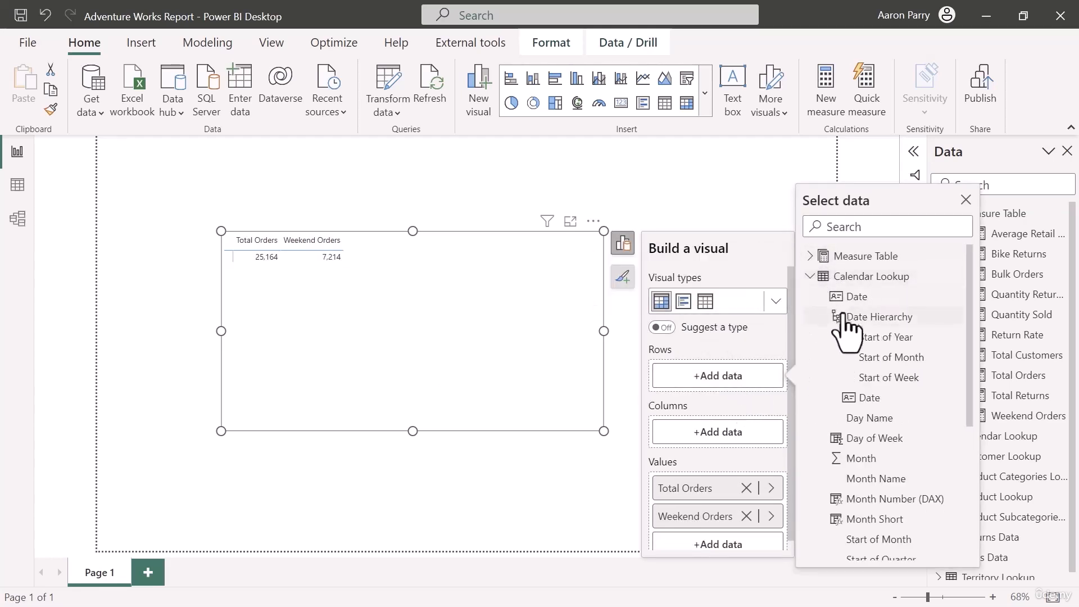
{"action": "scroll", "coordinate": [834, 360], "scroll_direction": "down", "scroll_amount": 3}
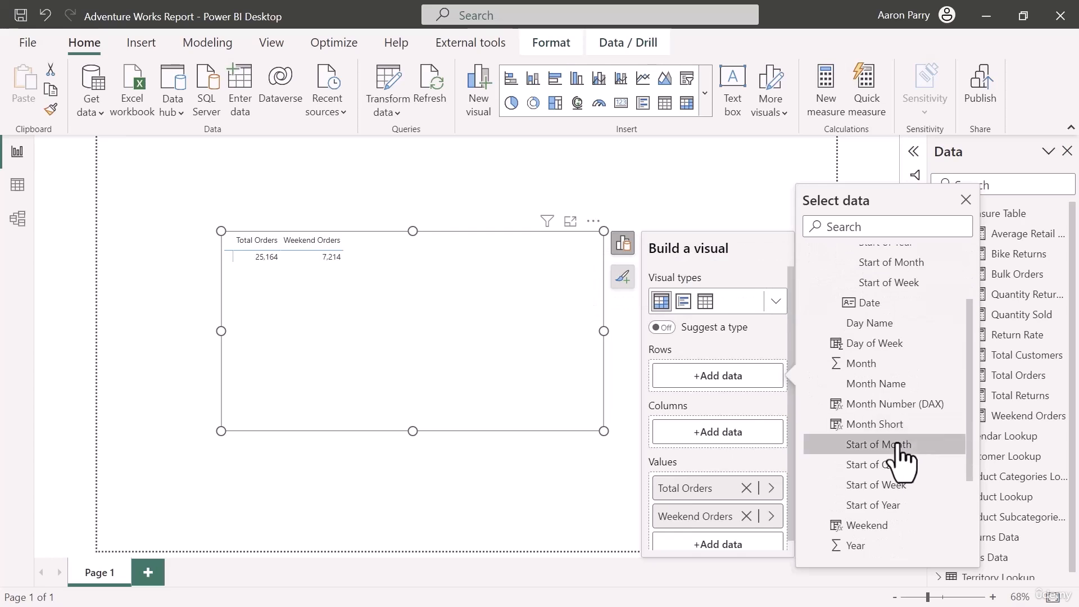
{"action": "left_click", "coordinate": [904, 444]}
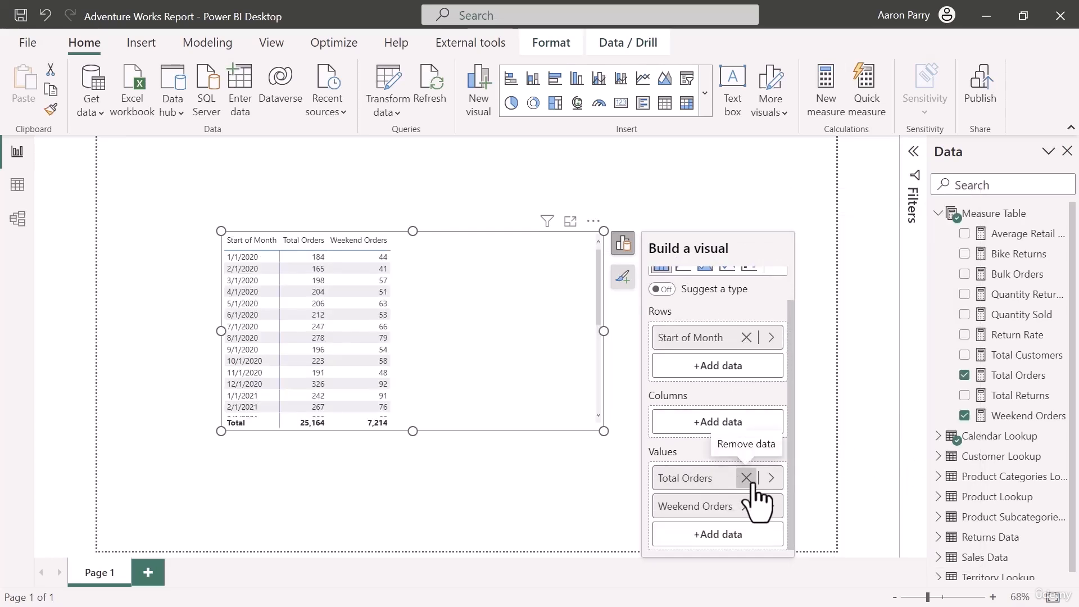
- Replace Total Orders and Weekend Orders in the matrix values with the Bike Returns measure
{"action": "left_click", "coordinate": [746, 478]}
{"action": "left_click", "coordinate": [746, 506]}
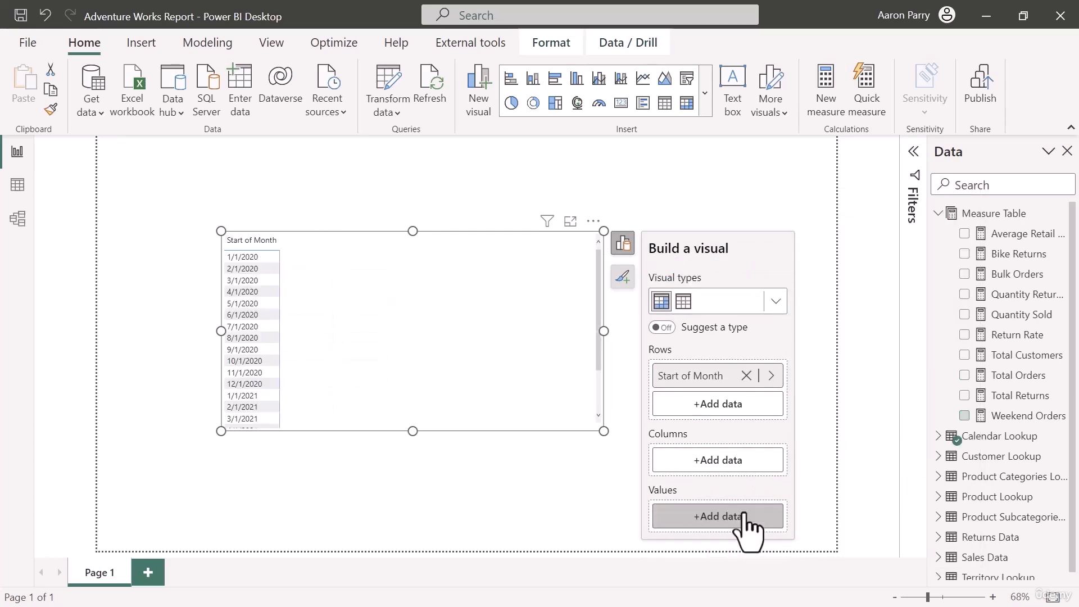
{"action": "left_click", "coordinate": [710, 520]}
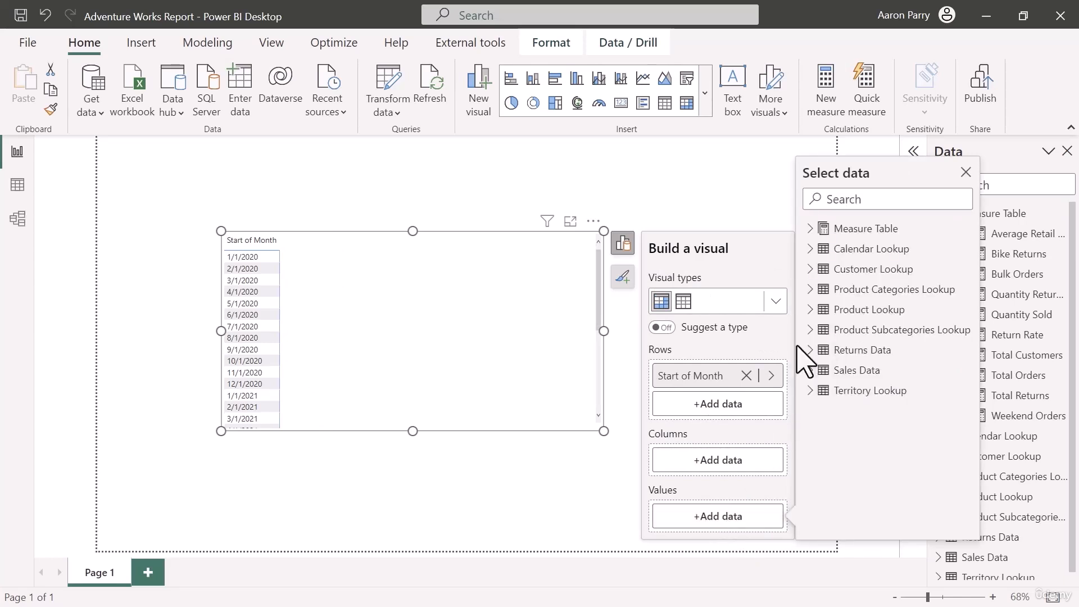
{"action": "left_click", "coordinate": [817, 231]}
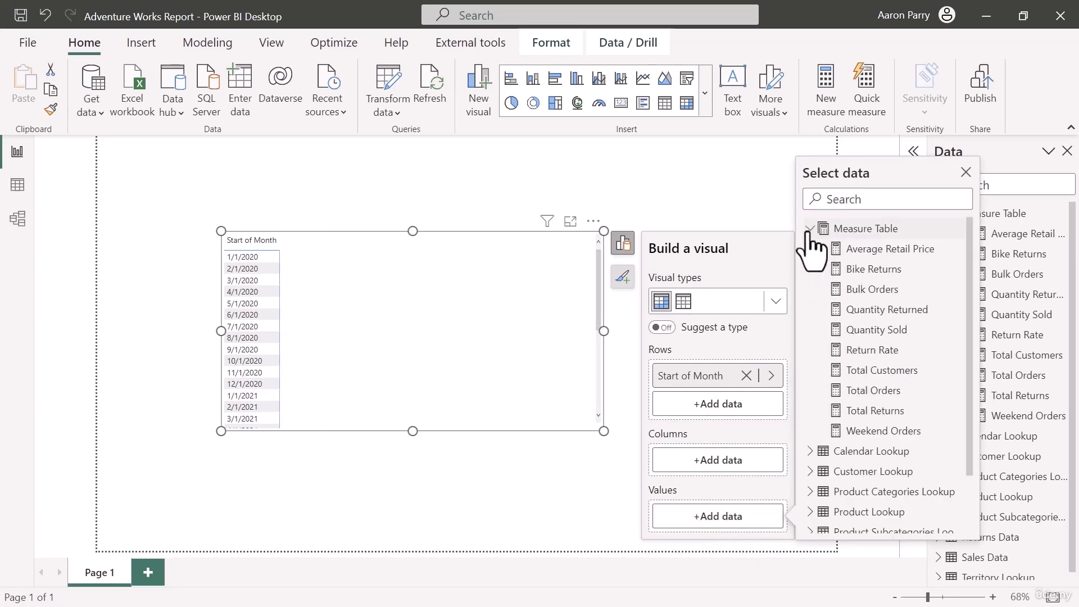
{"action": "left_click", "coordinate": [868, 270]}
- Make the matrix taller by extending its lower edge and review the monthly bike returns down to the last month
{"action": "left_click_drag", "start_coordinate": [413, 432], "coordinate": [413, 479]}
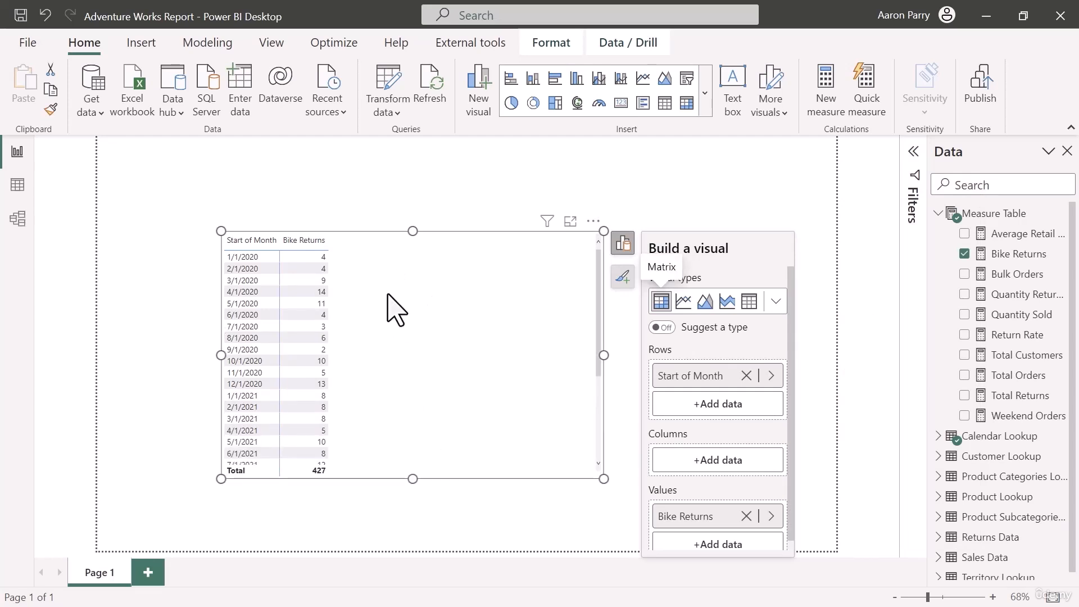
{"action": "scroll", "coordinate": [348, 277], "scroll_direction": "down", "scroll_amount": 1}
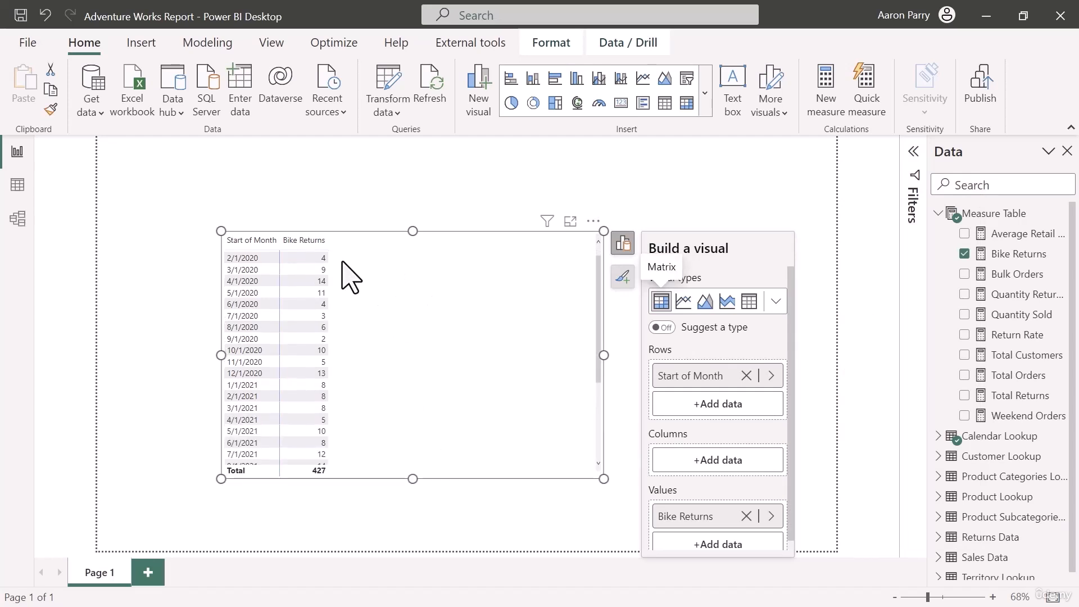
{"action": "scroll", "coordinate": [344, 264], "scroll_direction": "up", "scroll_amount": 1}
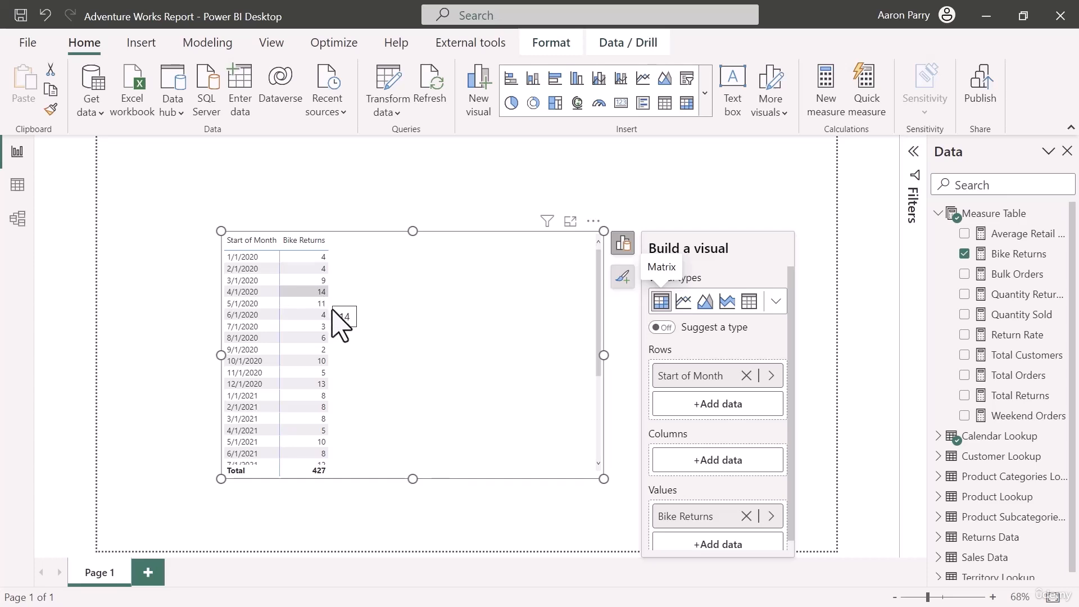
{"action": "scroll", "coordinate": [331, 303], "scroll_direction": "down", "scroll_amount": 3}
{"action": "scroll", "coordinate": [325, 345], "scroll_direction": "down", "scroll_amount": 3}
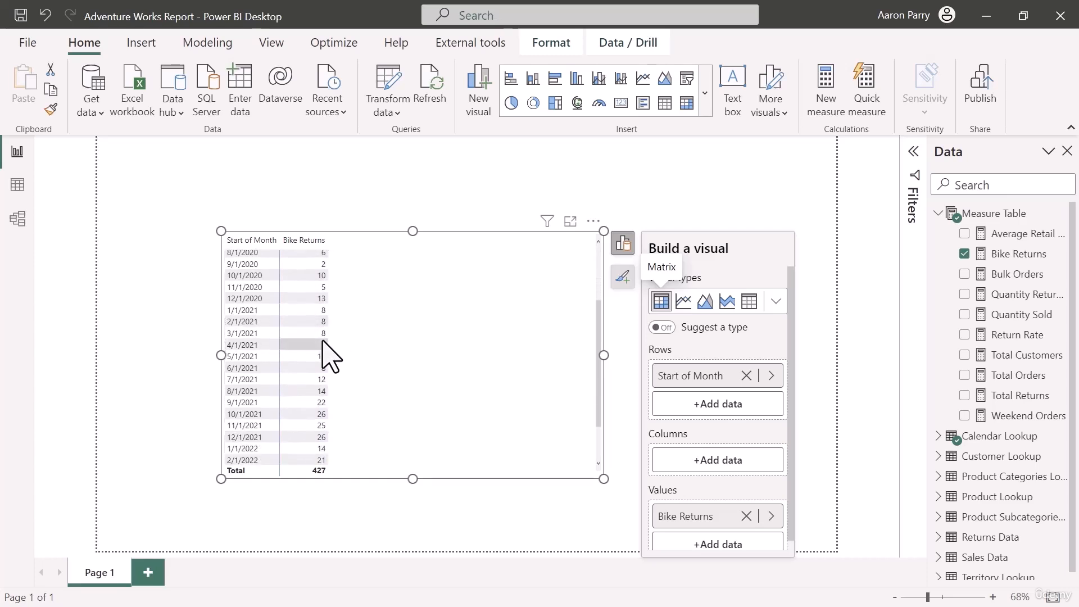
{"action": "scroll", "coordinate": [323, 340], "scroll_direction": "down", "scroll_amount": 3}
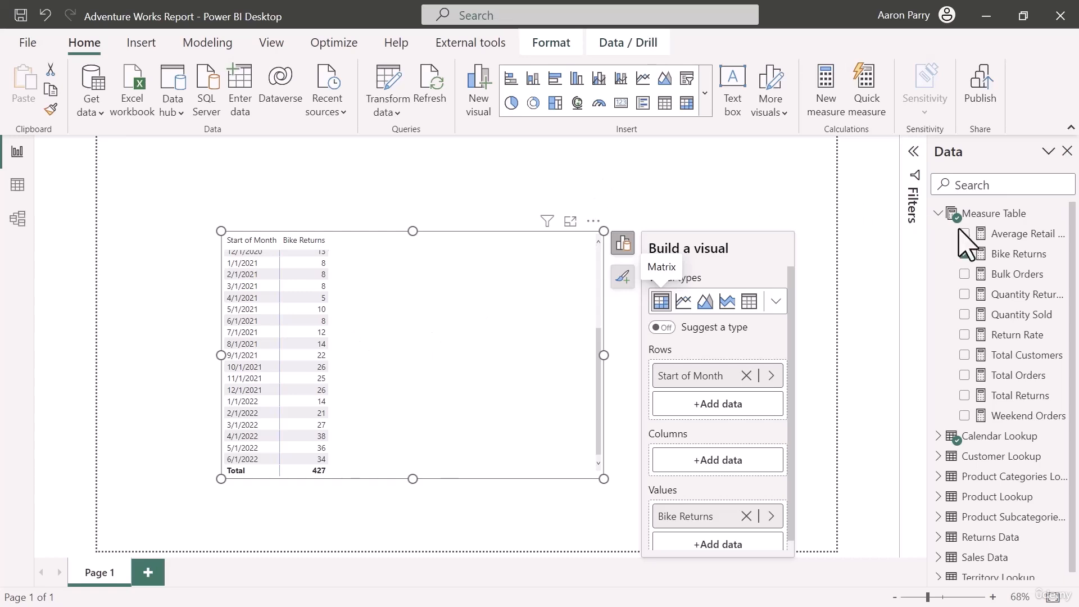
- Create a new measure in Measure Table named Bike Sales and start its formula with the CALCULATE function
{"action": "right_click", "coordinate": [981, 214]}
{"action": "left_click", "coordinate": [909, 225]}
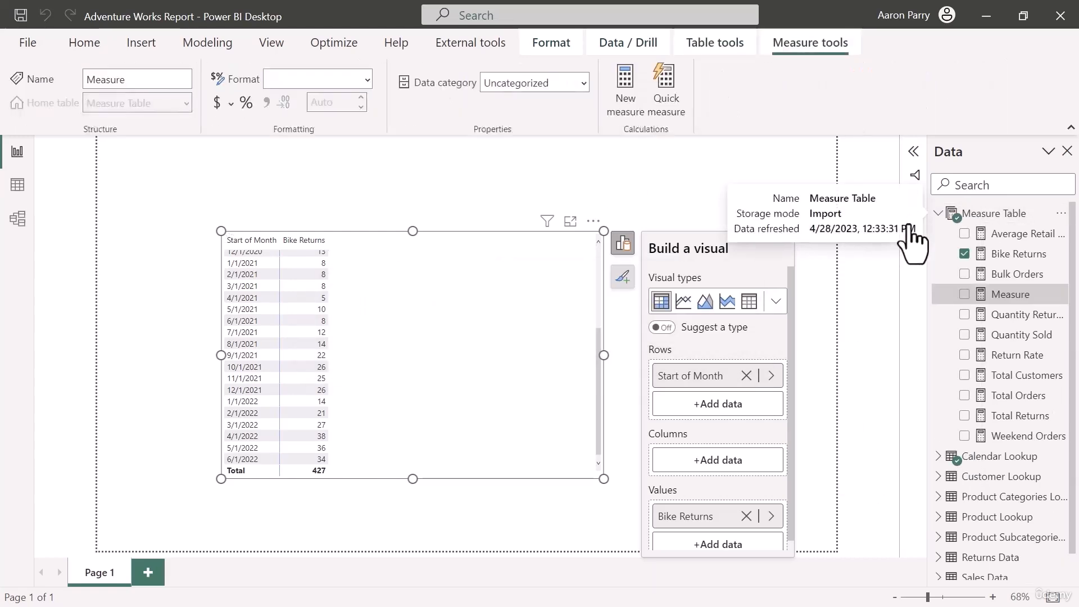
{"action": "type", "text": "Bike S"}
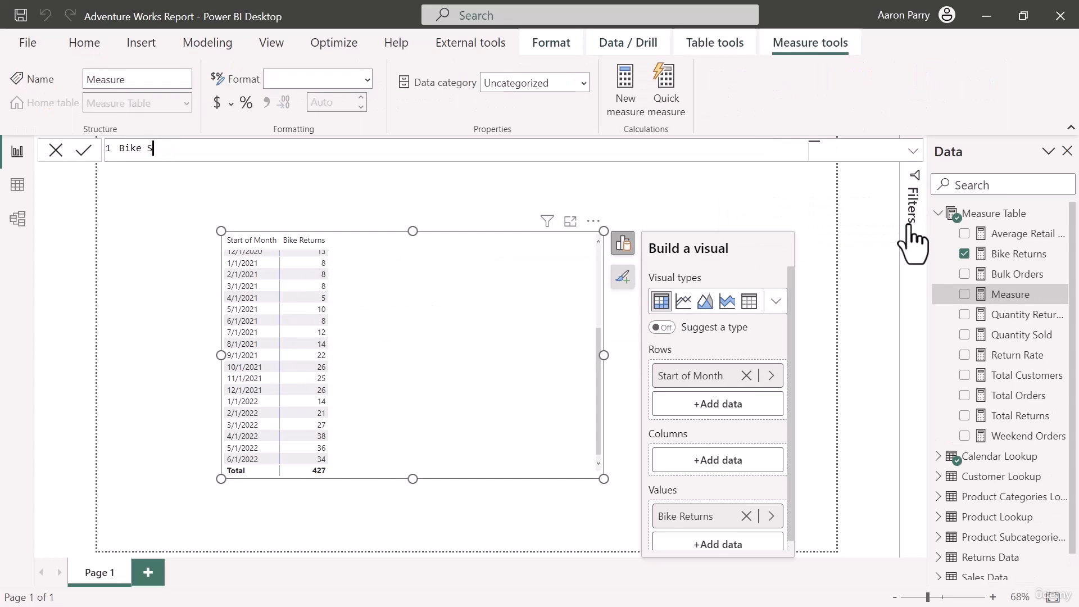
{"action": "type", "text": "ales ="}
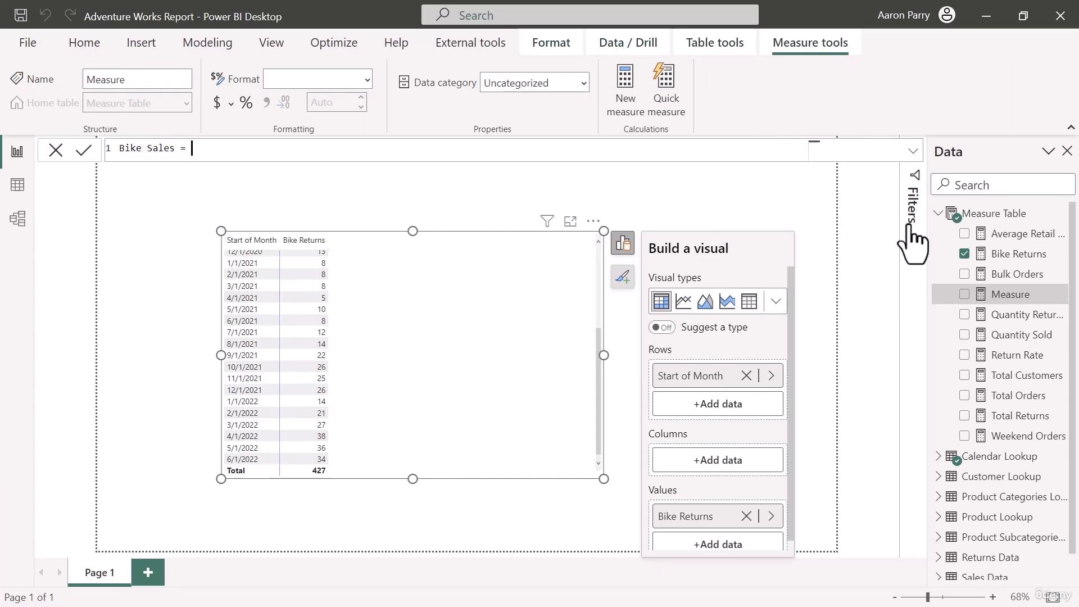
{"action": "key", "text": "shift+Return"}
{"action": "type", "text": "CALCULATE("}
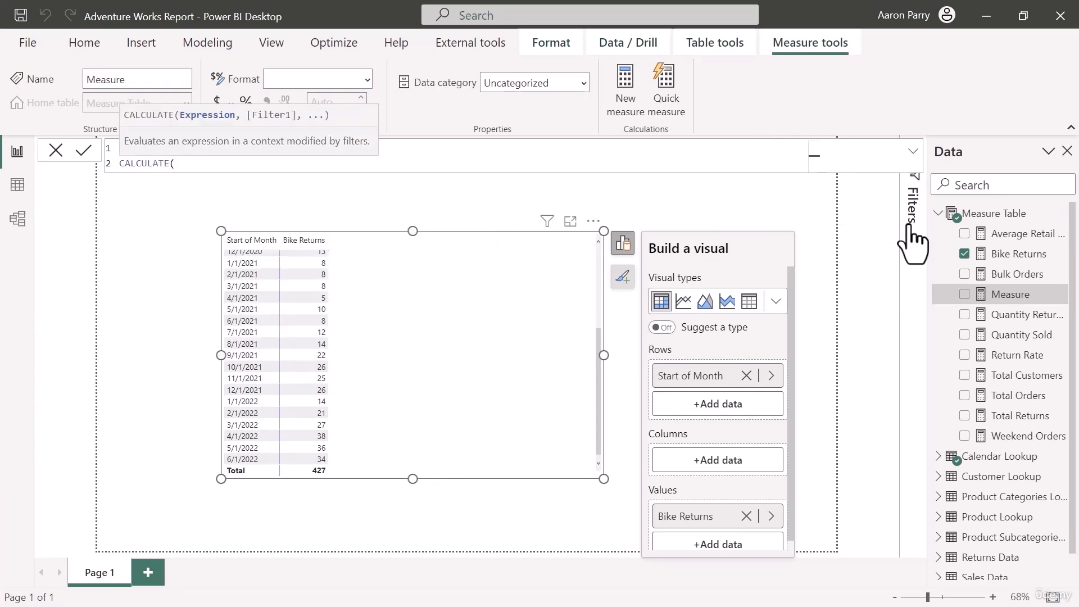
- Enter the [Quantity Sold] measure as the expression argument of the Bike Sales CALCULATE formula
{"action": "key", "text": "shift+Return"}
{"action": "type", "text": "[qua"}
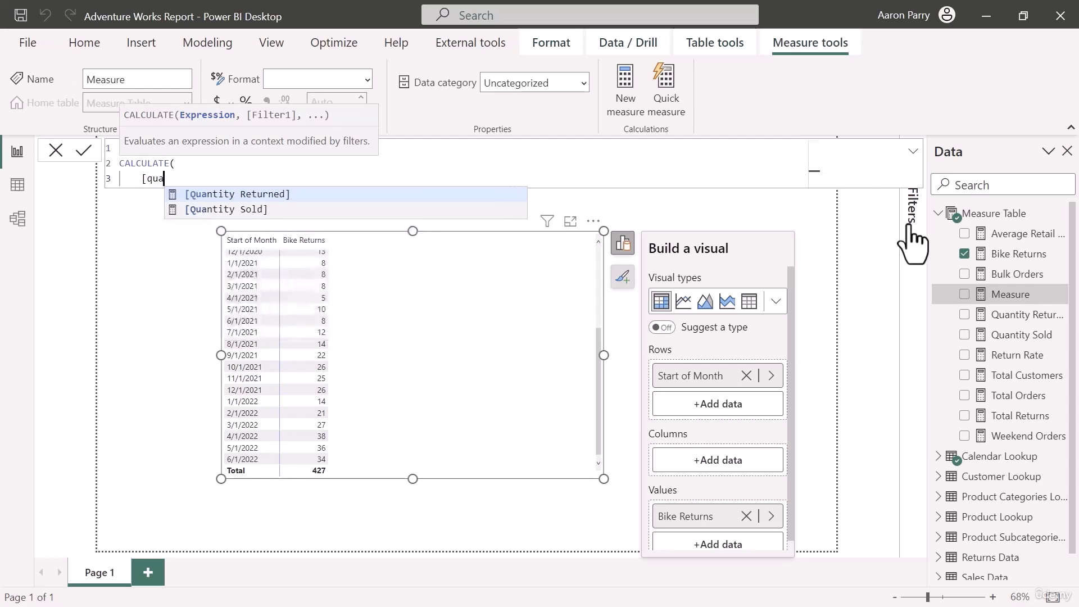
{"action": "key", "text": "Down"}
{"action": "key", "text": "Tab"}
{"action": "type", "text": ","}
{"action": "key", "text": "shift+Return"}
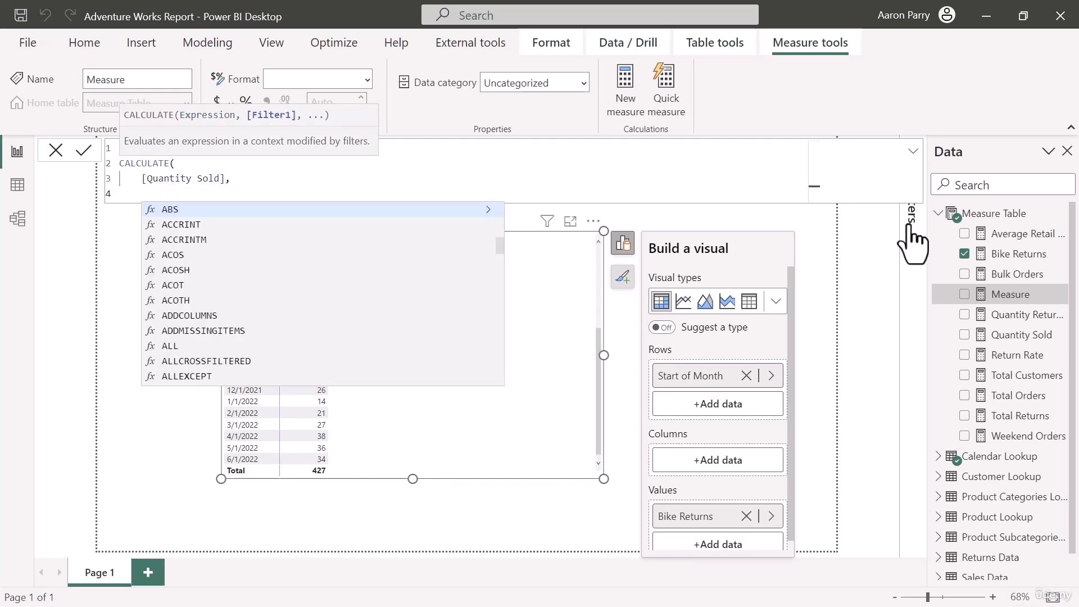
- Complete Bike Sales with the filter 'Product Categories Lookup'[CategoryName] = "Bikes", commit the measure and format it with a thousands separator
{"action": "type", "text": "catego"}
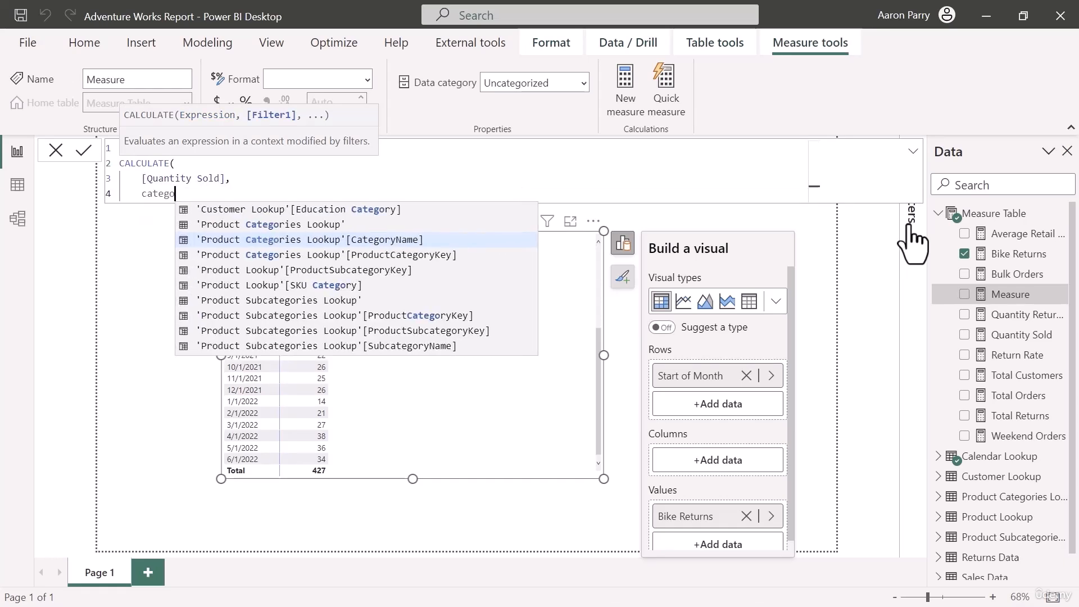
{"action": "type", "text": "rynam"}
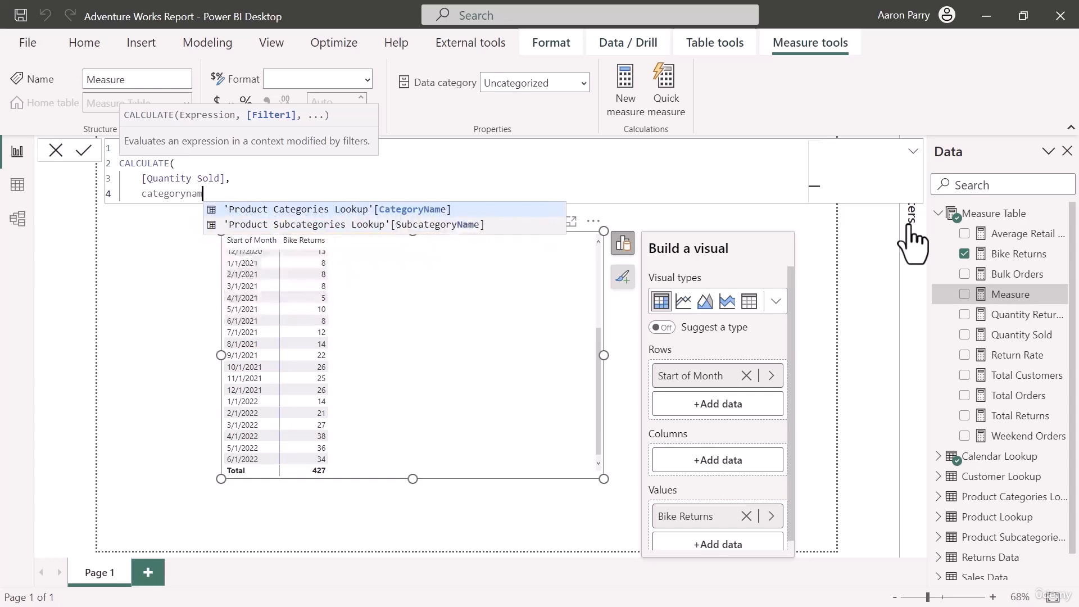
{"action": "key", "text": "Tab"}
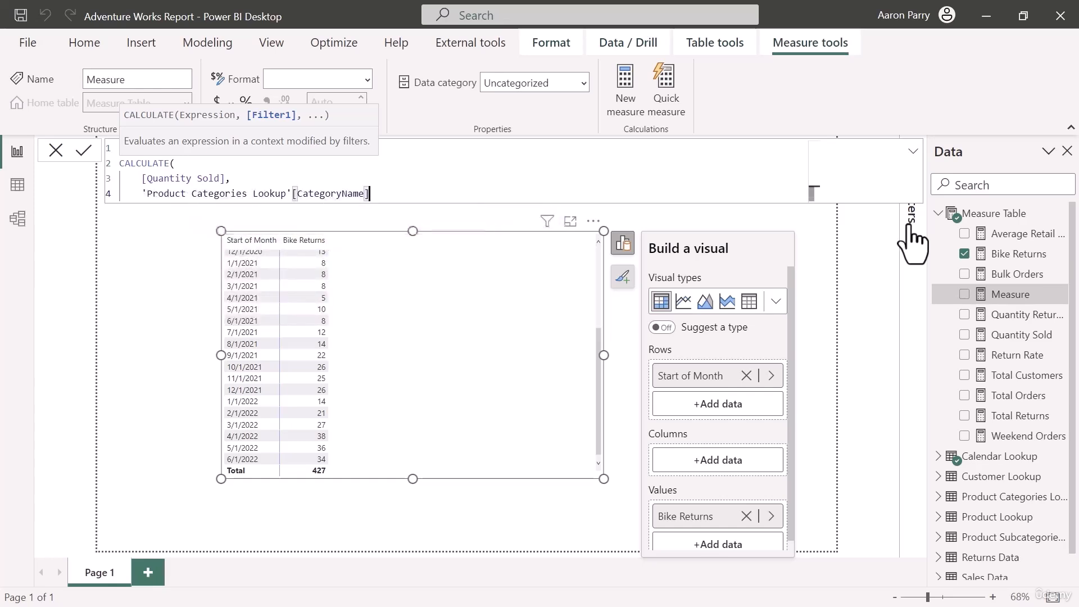
{"action": "type", "text": "= \"Bikes"}
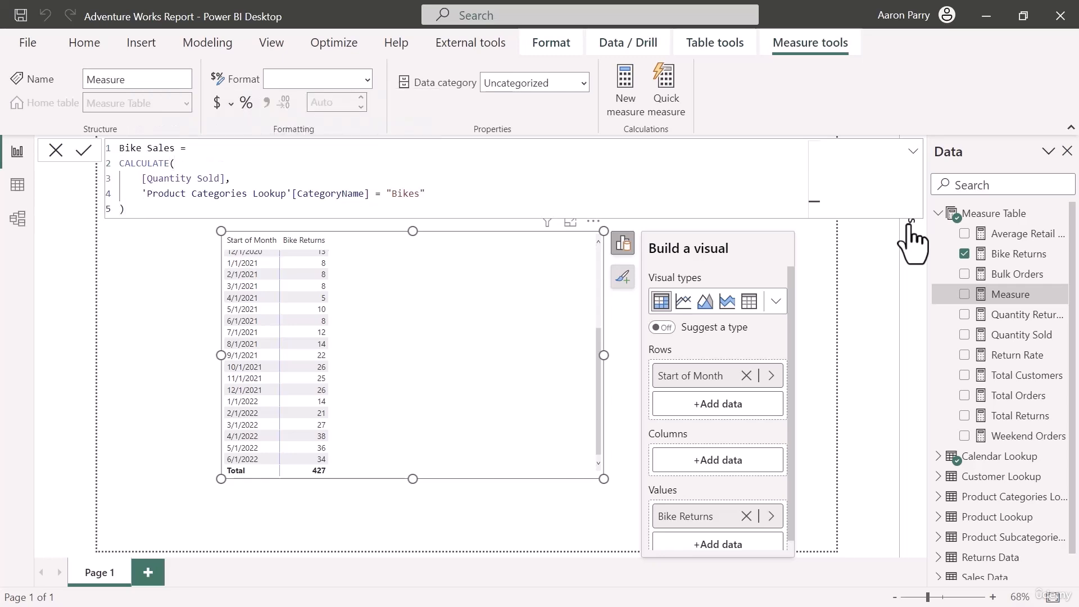
{"action": "key", "text": "Return"}
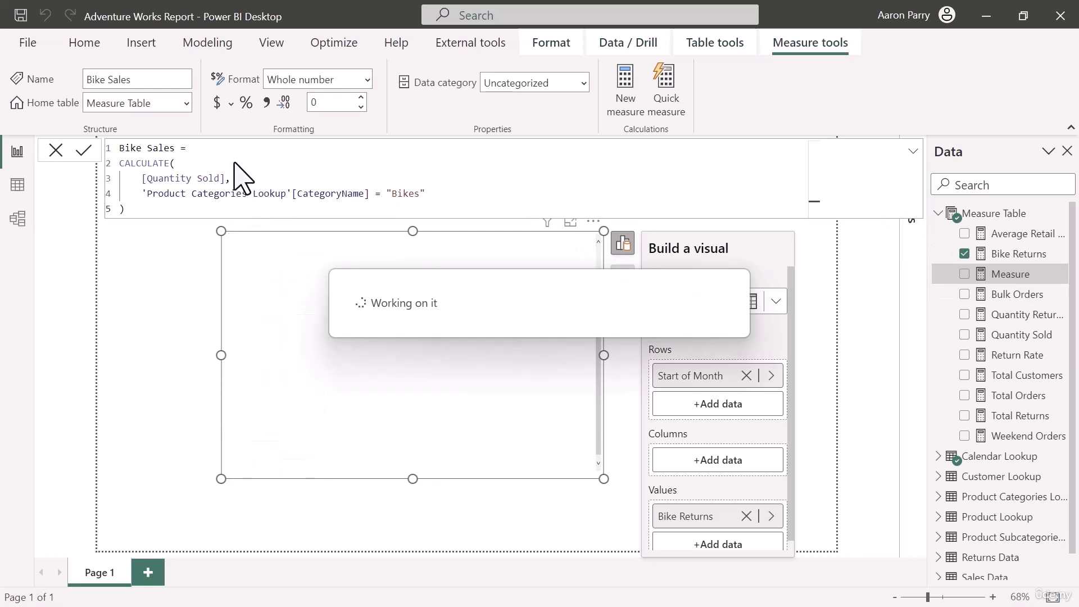
{"action": "left_click", "coordinate": [267, 103]}
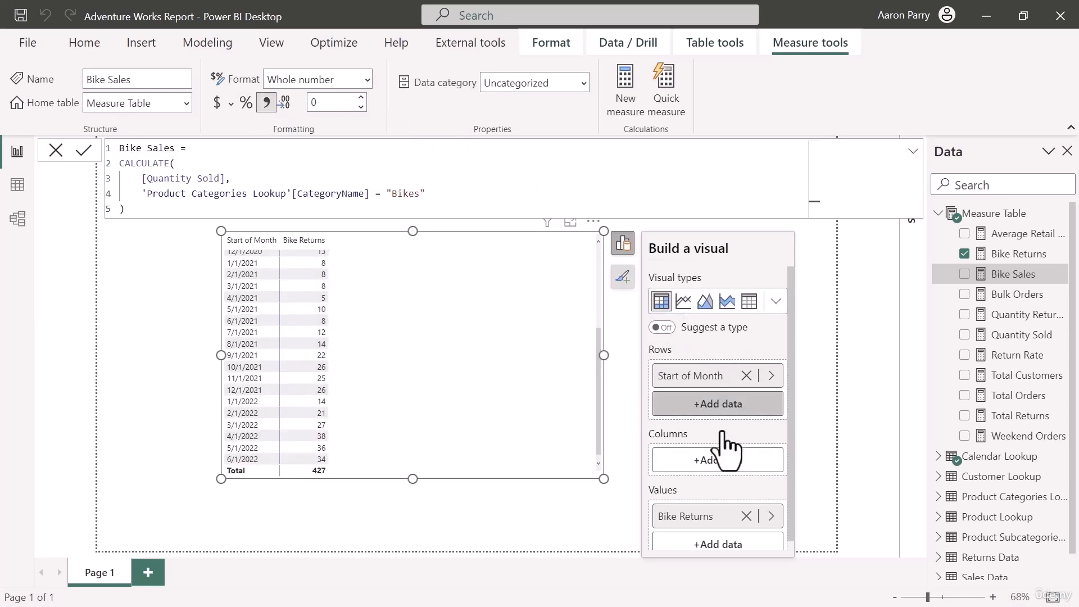
- Add the Bike Sales measure to the matrix values and review the monthly figures down to the last month
{"action": "scroll", "coordinate": [728, 484], "scroll_direction": "down", "scroll_amount": 1}
{"action": "left_click", "coordinate": [732, 541]}
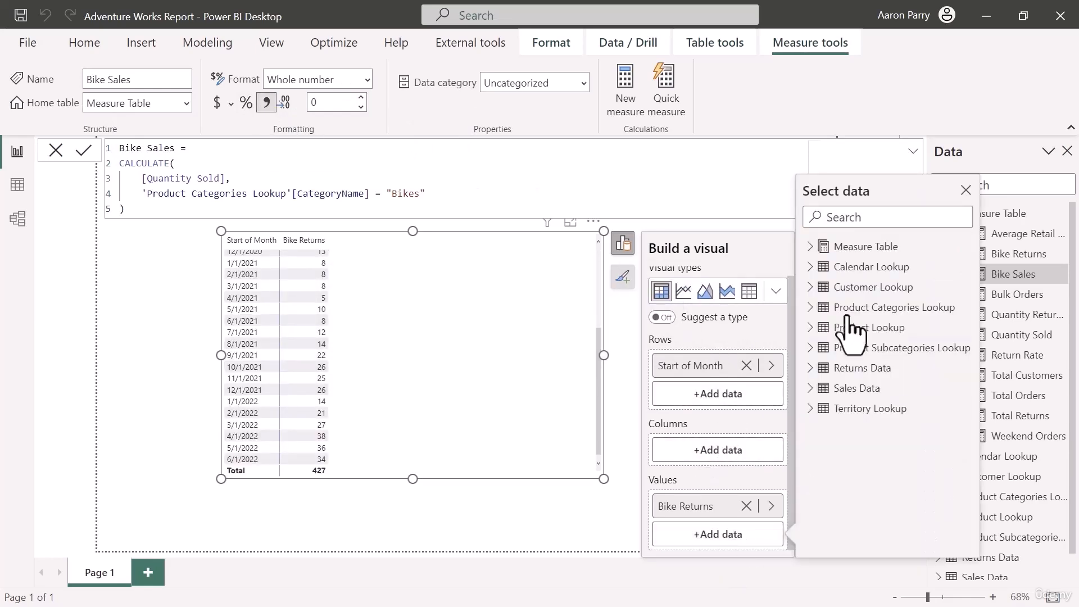
{"action": "left_click", "coordinate": [813, 248]}
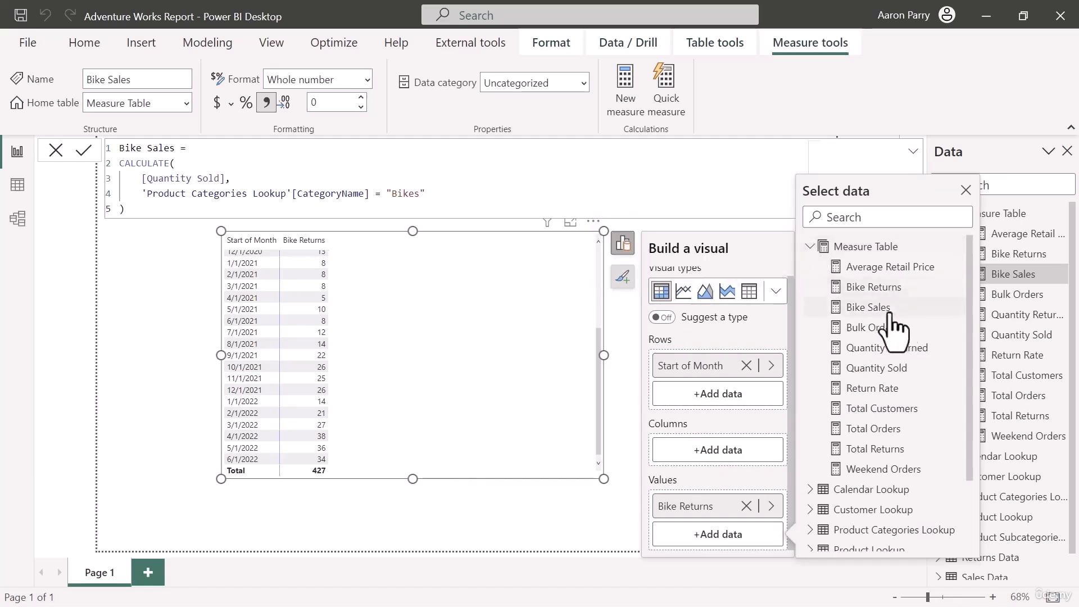
{"action": "left_click", "coordinate": [869, 308]}
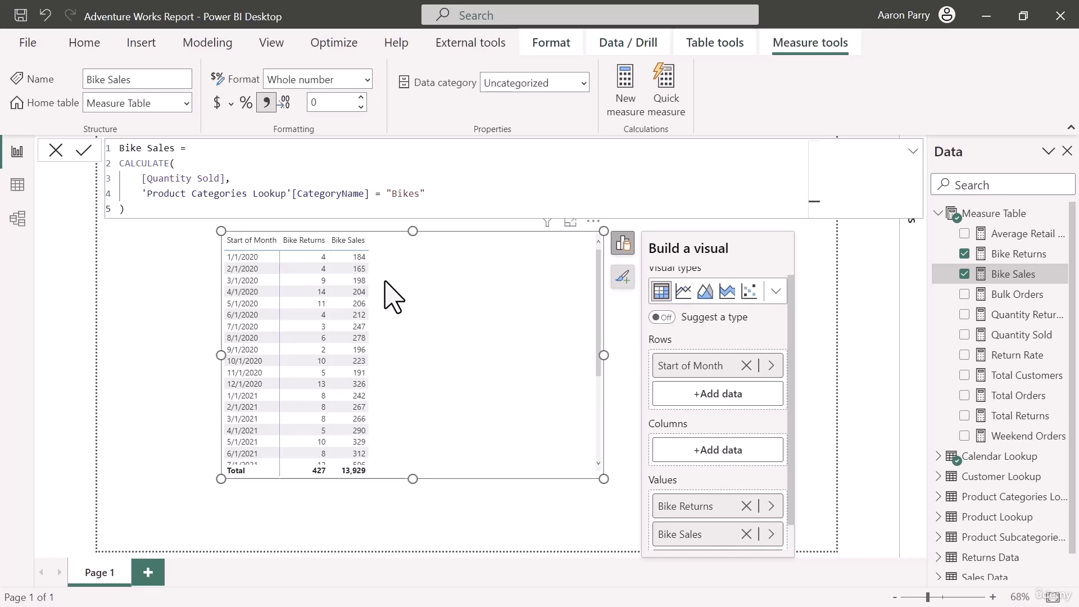
{"action": "scroll", "coordinate": [392, 292], "scroll_direction": "down", "scroll_amount": 3}
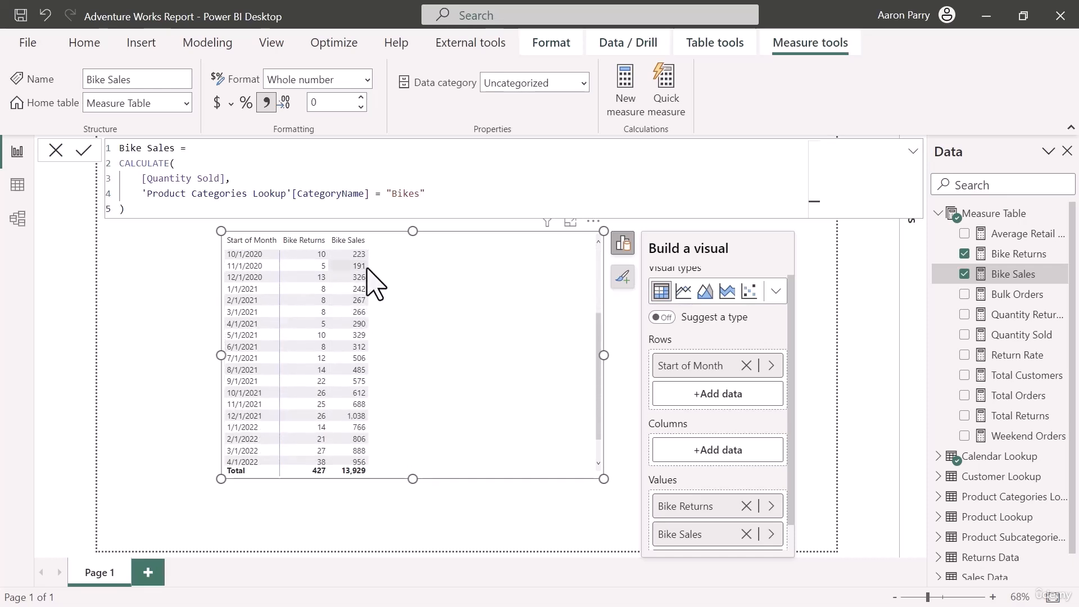
{"action": "scroll", "coordinate": [360, 329], "scroll_direction": "down", "scroll_amount": 1}
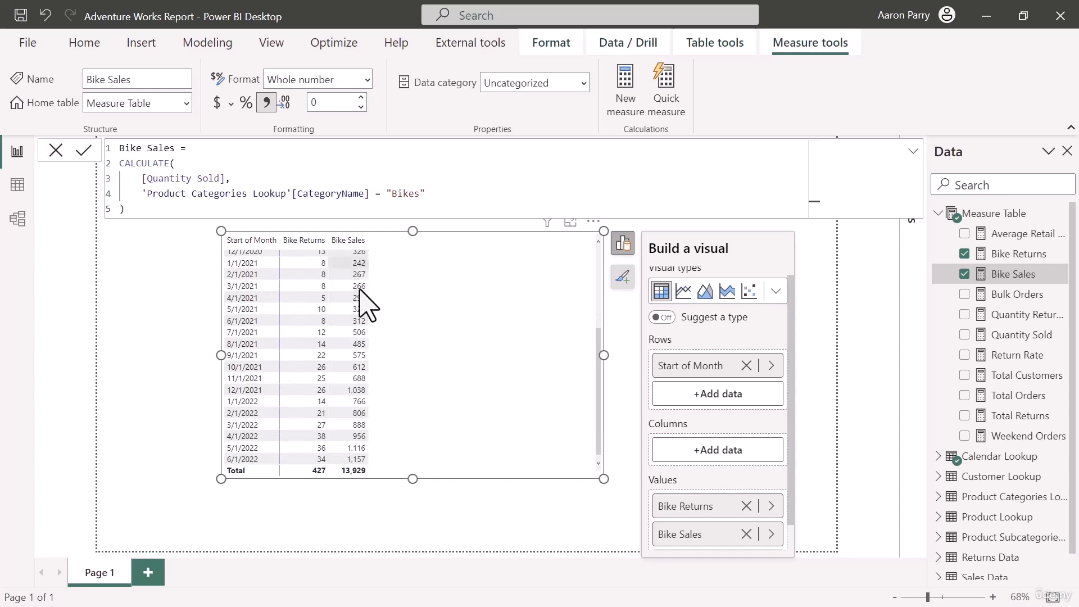
{"action": "scroll", "coordinate": [378, 368], "scroll_direction": "up", "scroll_amount": 3}
{"action": "scroll", "coordinate": [383, 371], "scroll_direction": "up", "scroll_amount": 1}
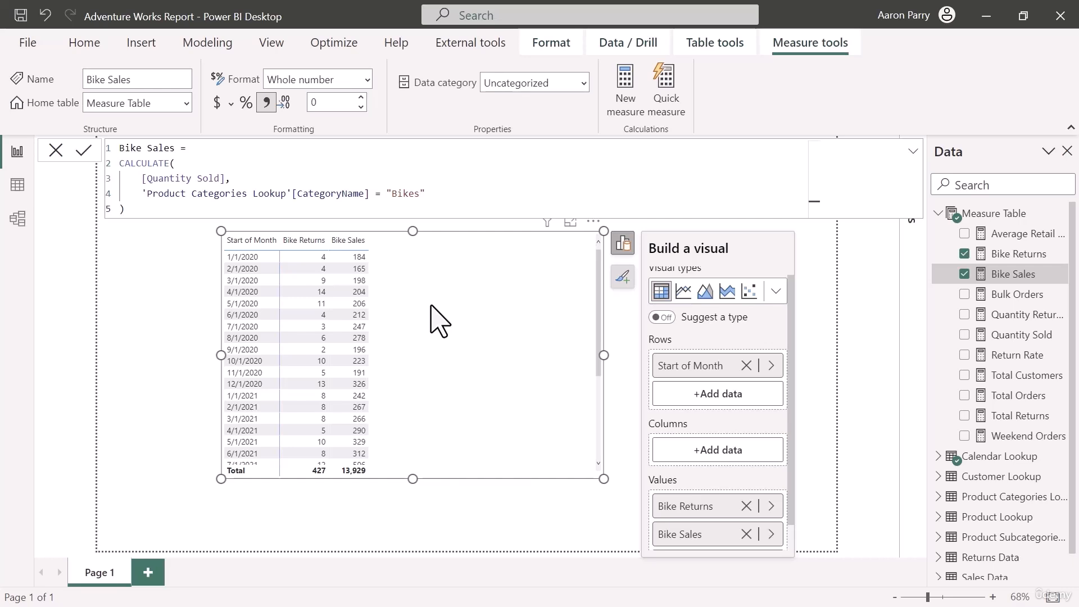
- Create a new measure in Measure Table named Bike Return Rate and start its formula with the CALCULATE function
{"action": "right_click", "coordinate": [989, 215]}
{"action": "key", "text": "Escape"}
{"action": "type", "text": "B"}
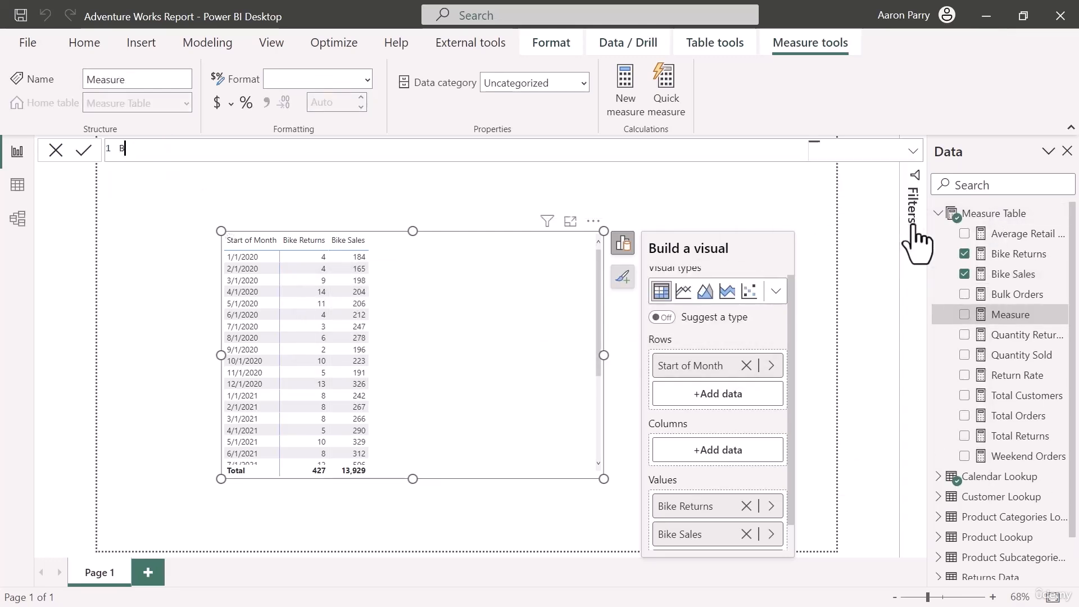
{"action": "type", "text": "ike Return R"}
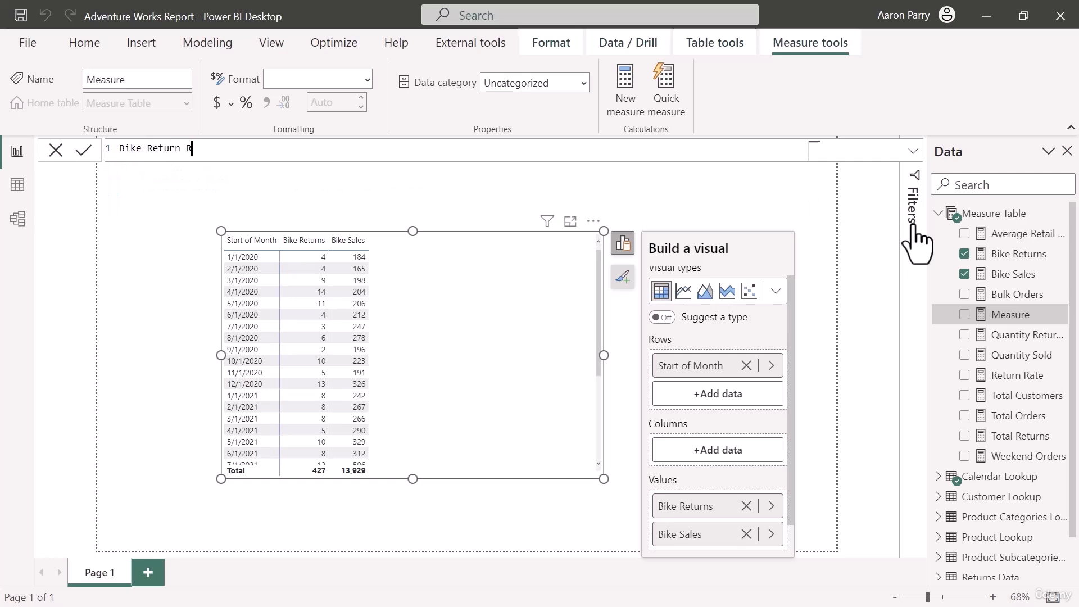
{"action": "type", "text": "ate ="}
{"action": "key", "text": "shift+Return"}
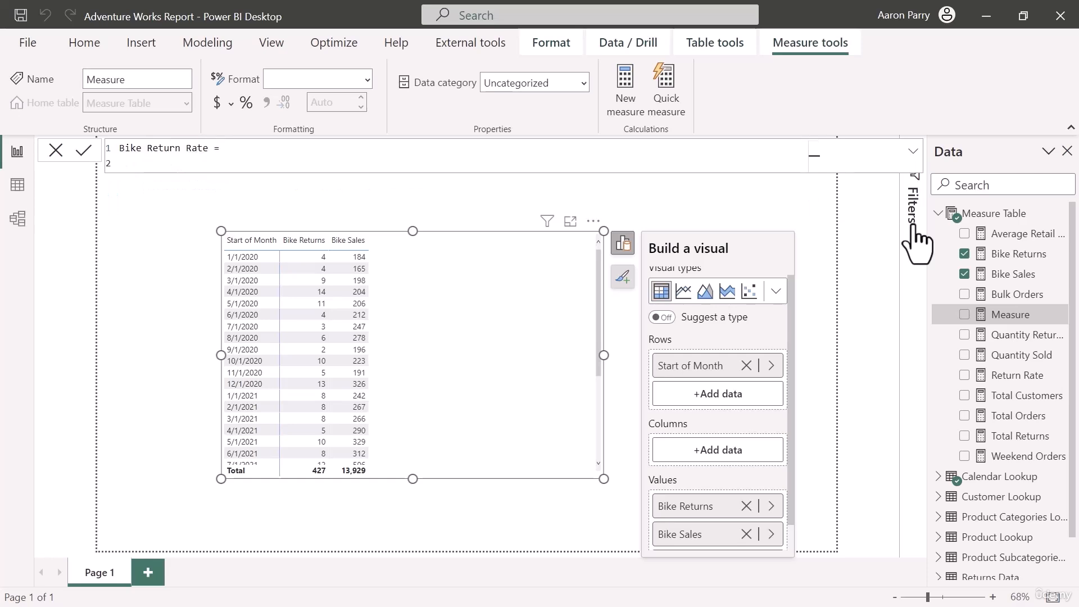
{"action": "type", "text": "cal"}
{"action": "key", "text": "Tab"}
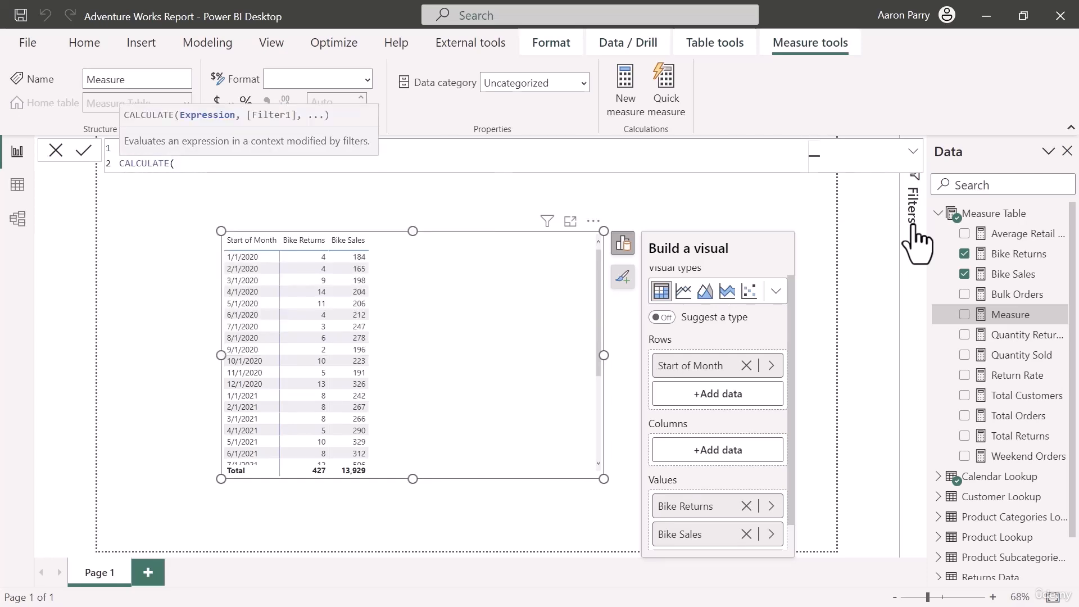
- Enter the [Return Rate] measure on its own line as the expression argument of the Bike Return Rate formula
{"action": "key", "text": "shift+Return"}
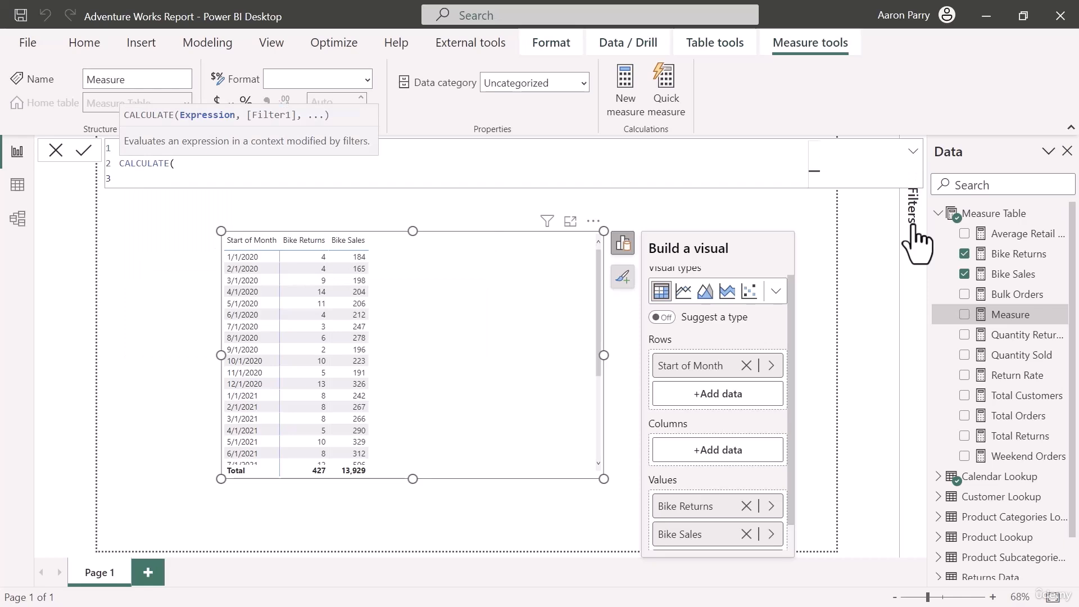
{"action": "type", "text": "[retu"}
{"action": "key", "text": "Tab"}
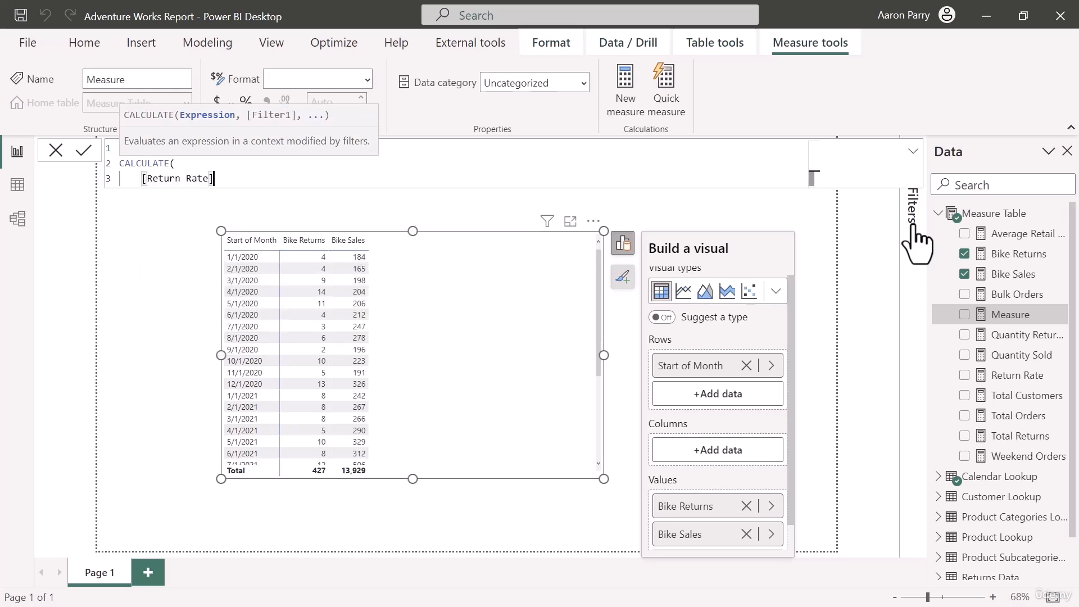
{"action": "type", "text": ","}
{"action": "key", "text": "shift+Return"}
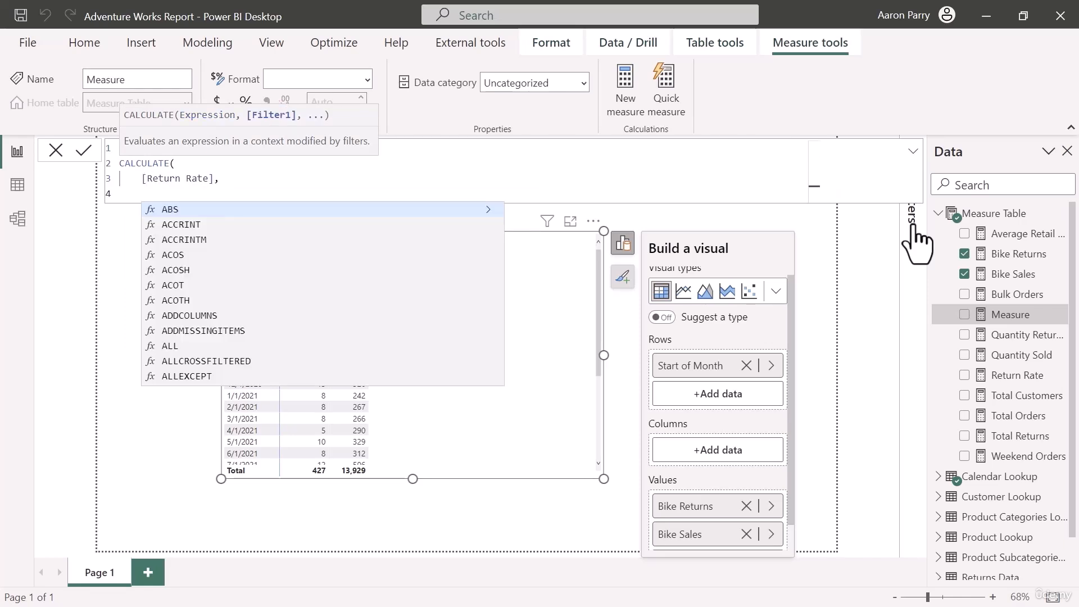
- Complete Bike Return Rate with the filter 'Product Categories Lookup'[CategoryName] = "Bikes", commit the measure and format it as a percentage
{"action": "type", "text": "categoryname"}
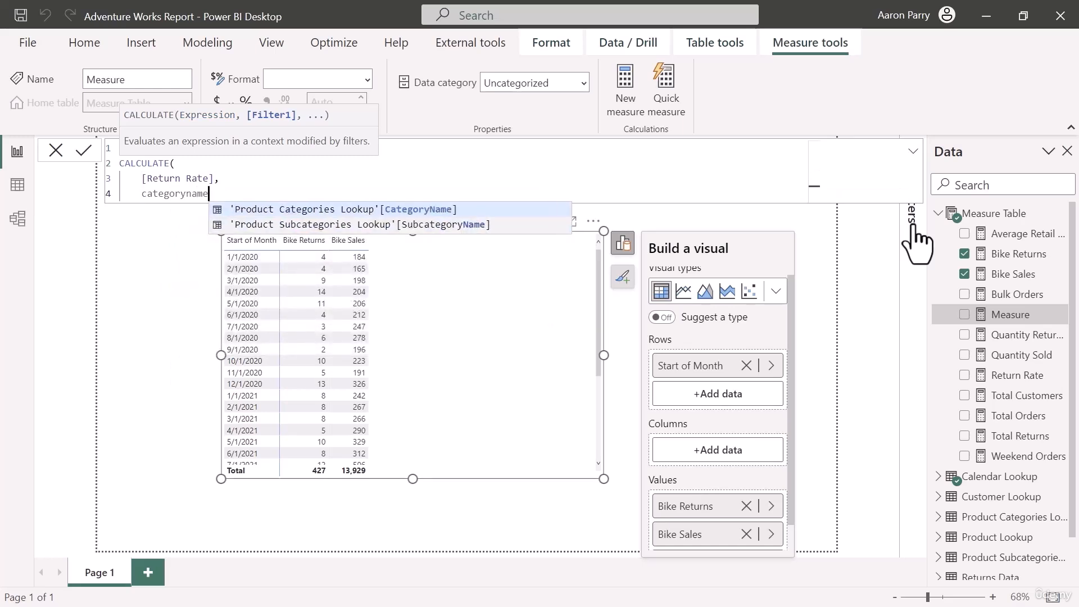
{"action": "key", "text": "Tab"}
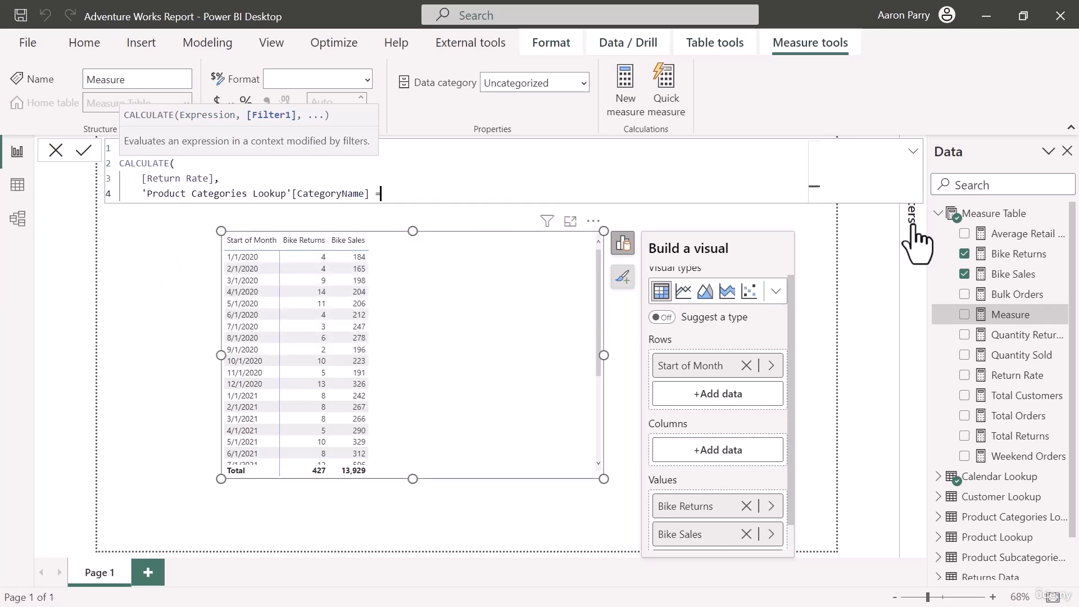
{"action": "type", "text": "= \"Bikes\""}
{"action": "key", "text": "shift+Return"}
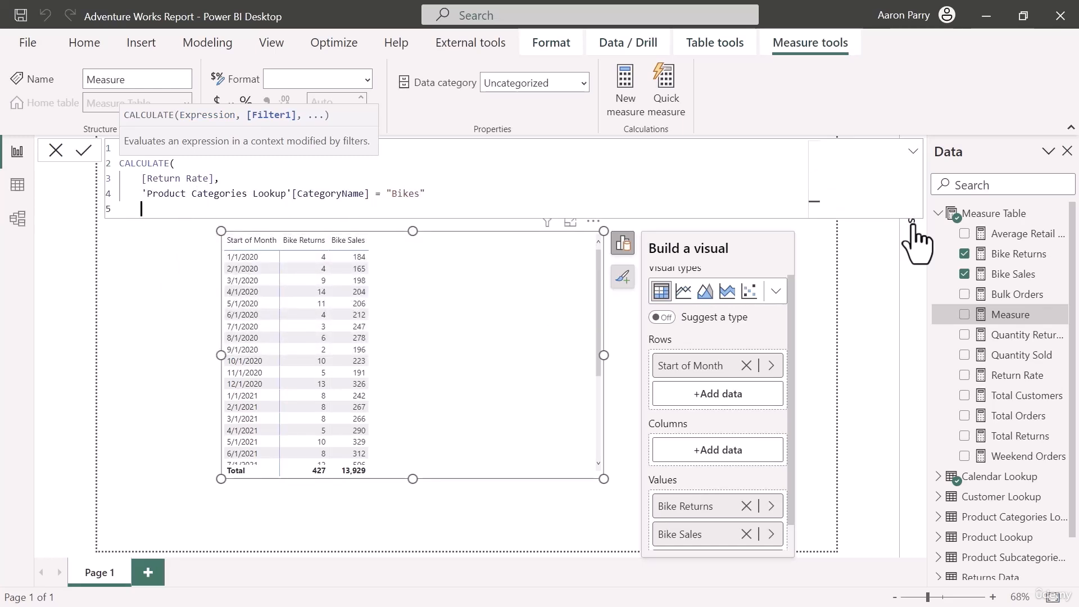
{"action": "type", "text": ")"}
{"action": "key", "text": "Return"}
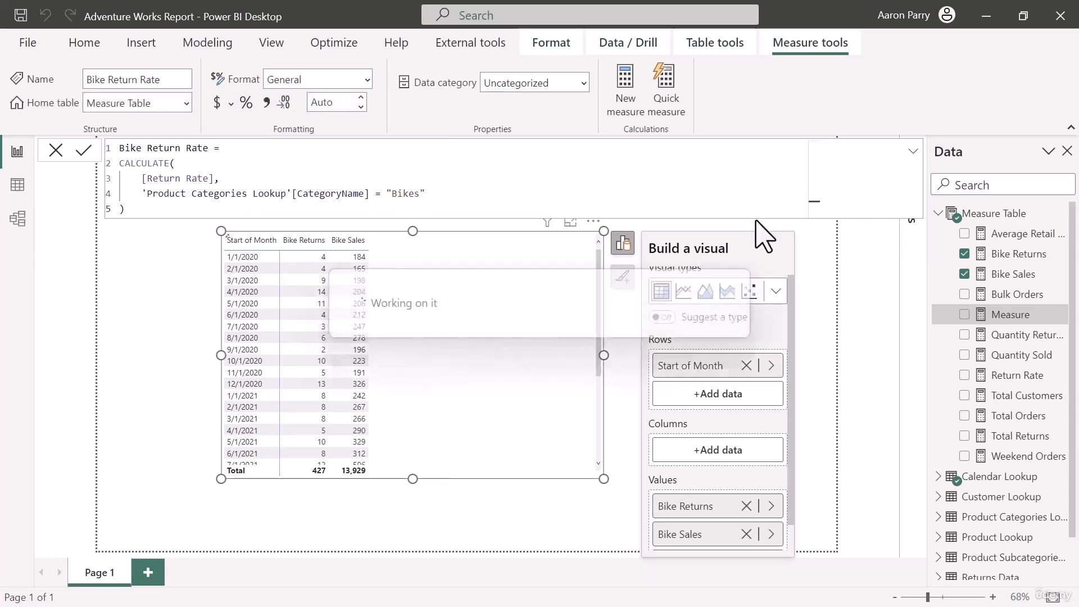
{"action": "left_click", "coordinate": [246, 103]}
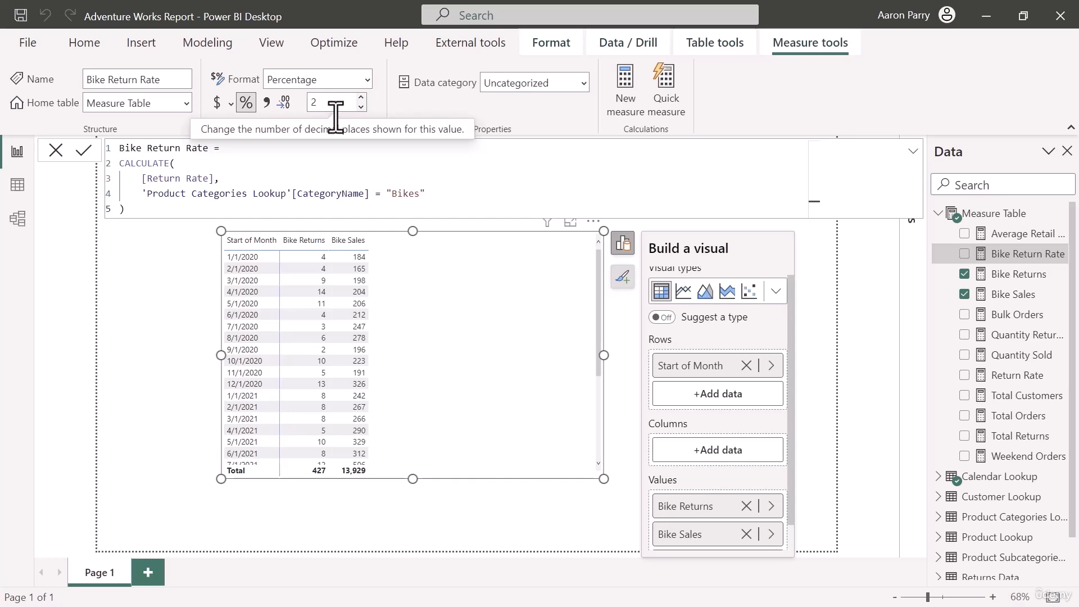
- Add the Bike Return Rate measure from Measure Table to the matrix values
{"action": "scroll", "coordinate": [725, 495], "scroll_direction": "down", "scroll_amount": 1}
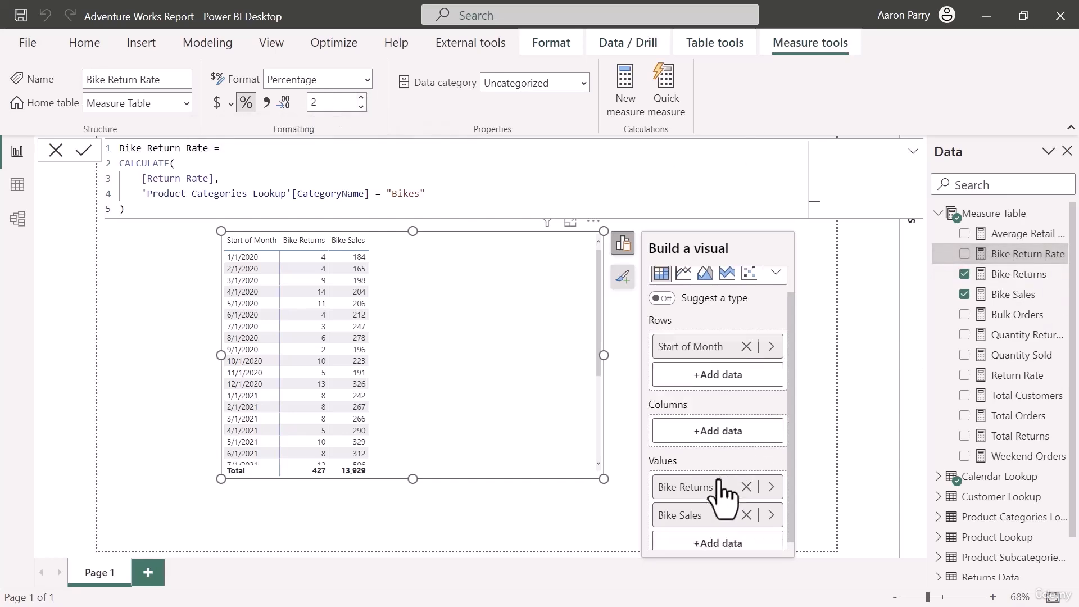
{"action": "scroll", "coordinate": [726, 495], "scroll_direction": "down", "scroll_amount": 1}
{"action": "left_click", "coordinate": [719, 535]}
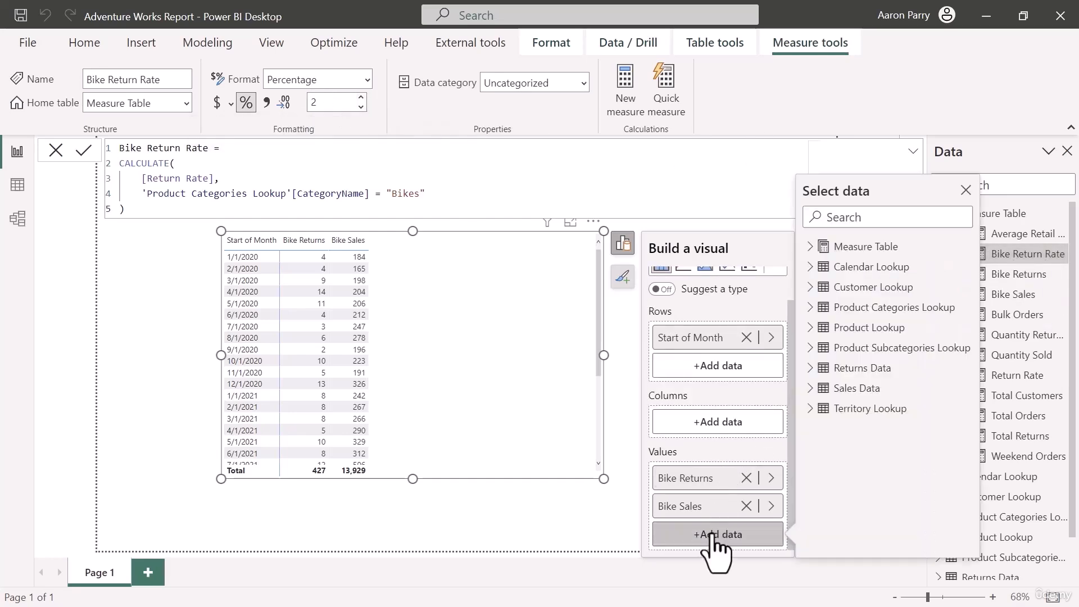
{"action": "left_click", "coordinate": [823, 250]}
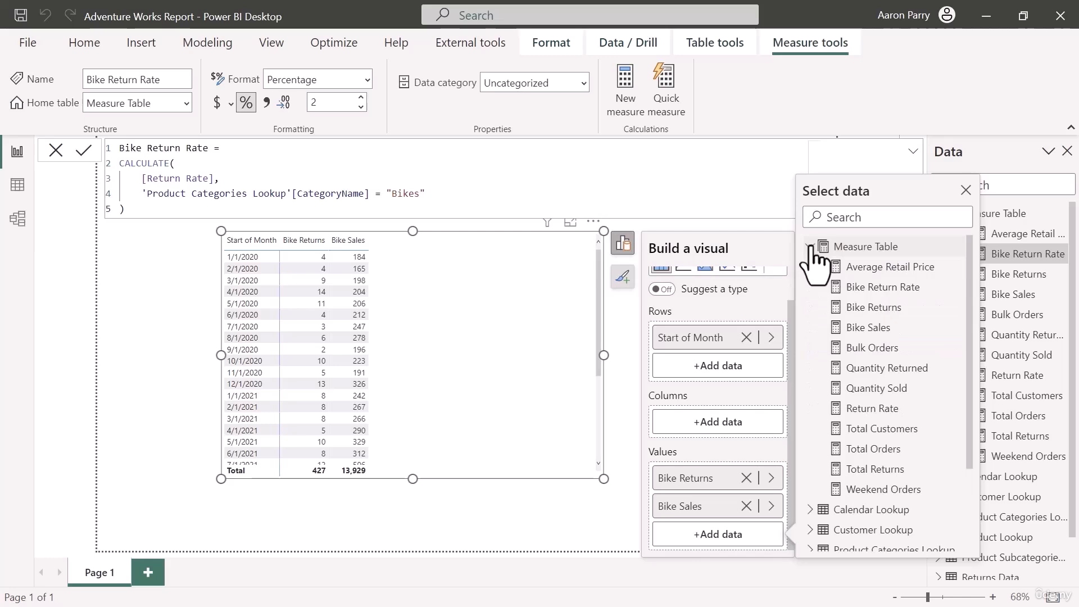
{"action": "left_click", "coordinate": [894, 288]}
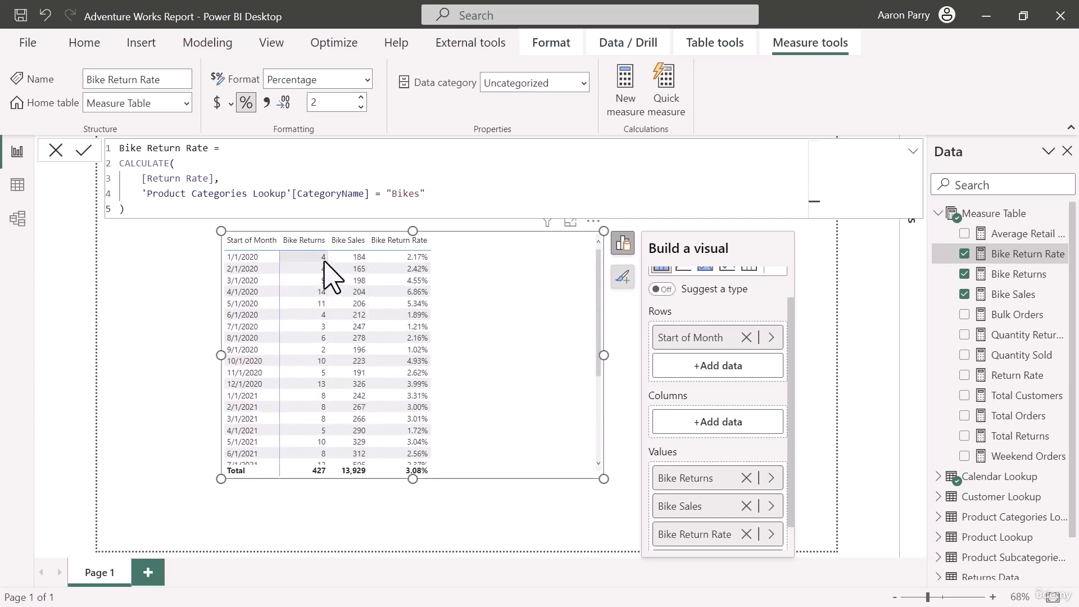
- Examine the monthly bike returns, bike sales and bike return rates across all months in the matrix
{"action": "scroll", "coordinate": [323, 293], "scroll_direction": "down", "scroll_amount": 3}
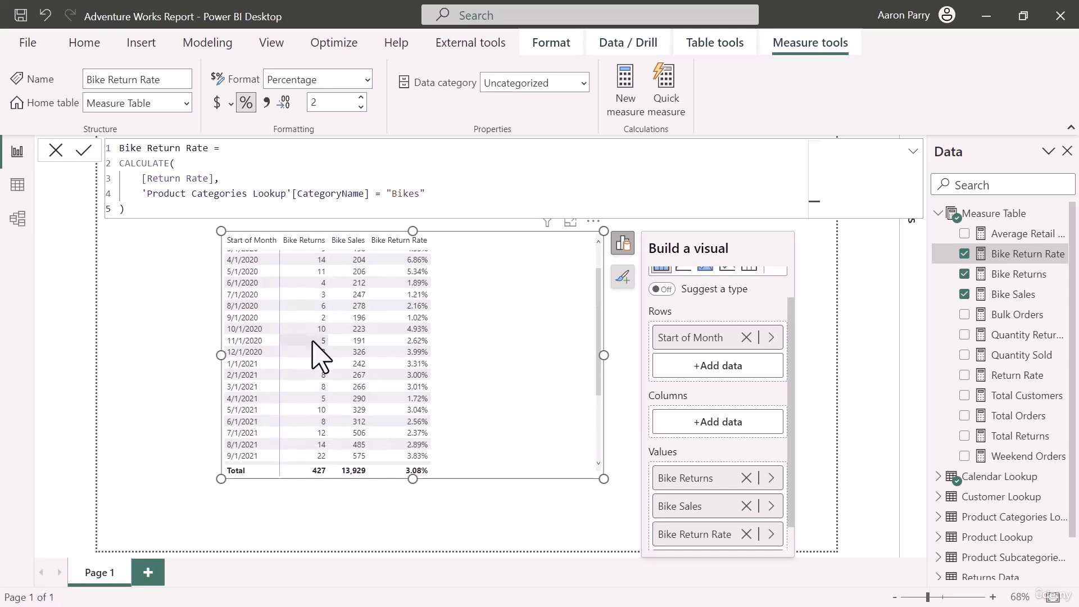
{"action": "scroll", "coordinate": [321, 348], "scroll_direction": "down", "scroll_amount": 3}
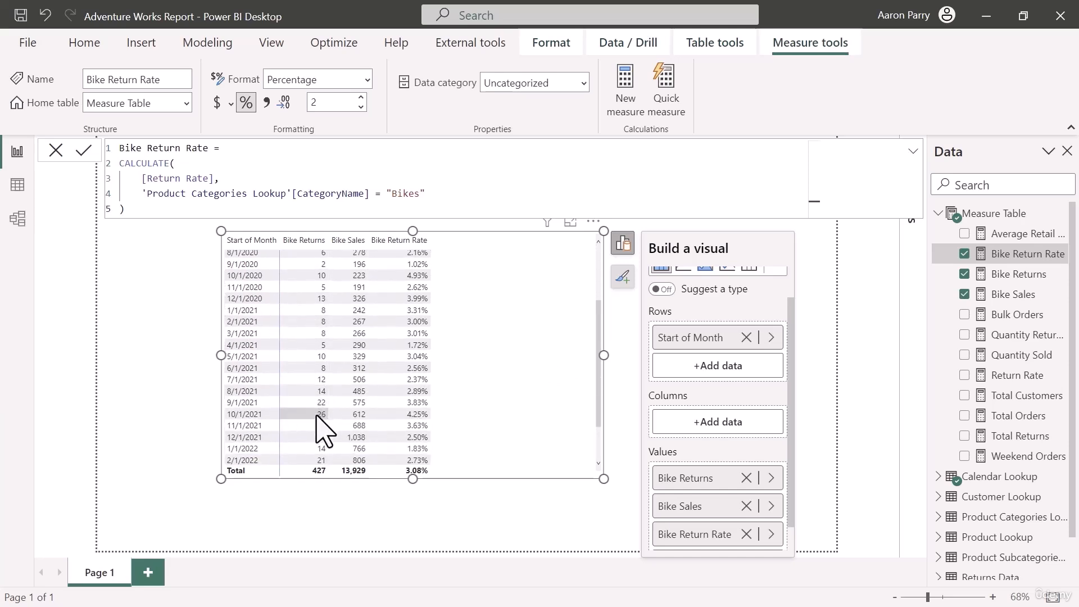
{"action": "scroll", "coordinate": [318, 427], "scroll_direction": "down", "scroll_amount": 5}
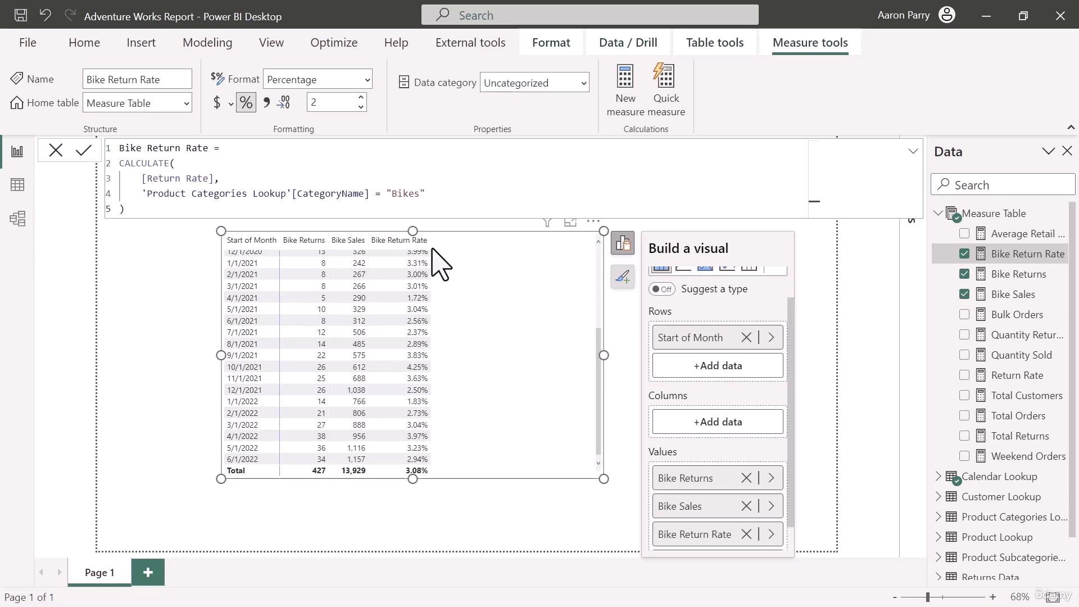
{"action": "scroll", "coordinate": [444, 436], "scroll_direction": "up", "scroll_amount": 3}
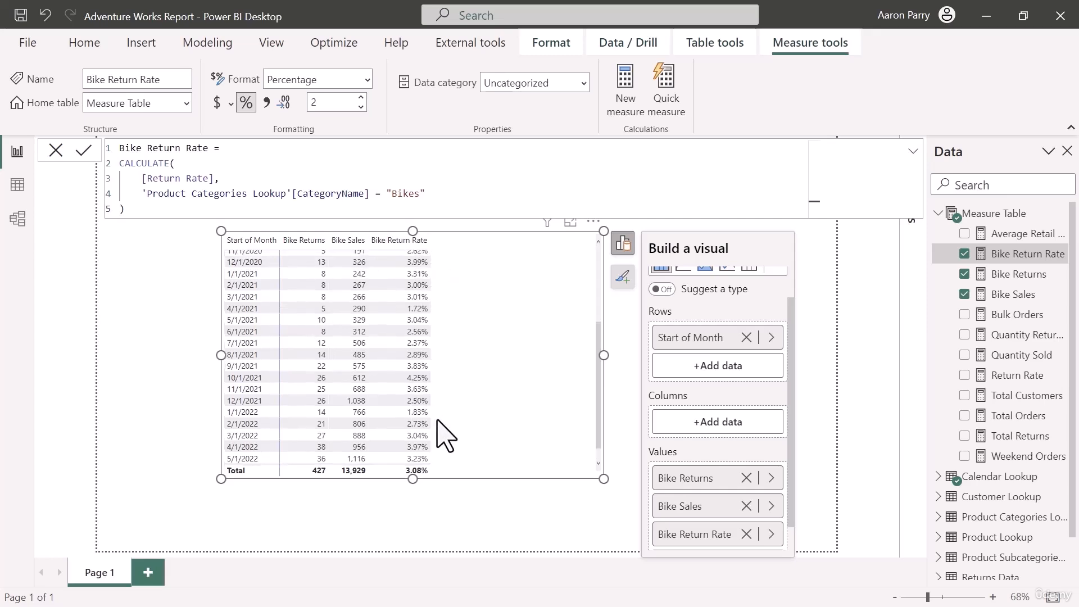
{"action": "scroll", "coordinate": [443, 428], "scroll_direction": "up", "scroll_amount": 2}
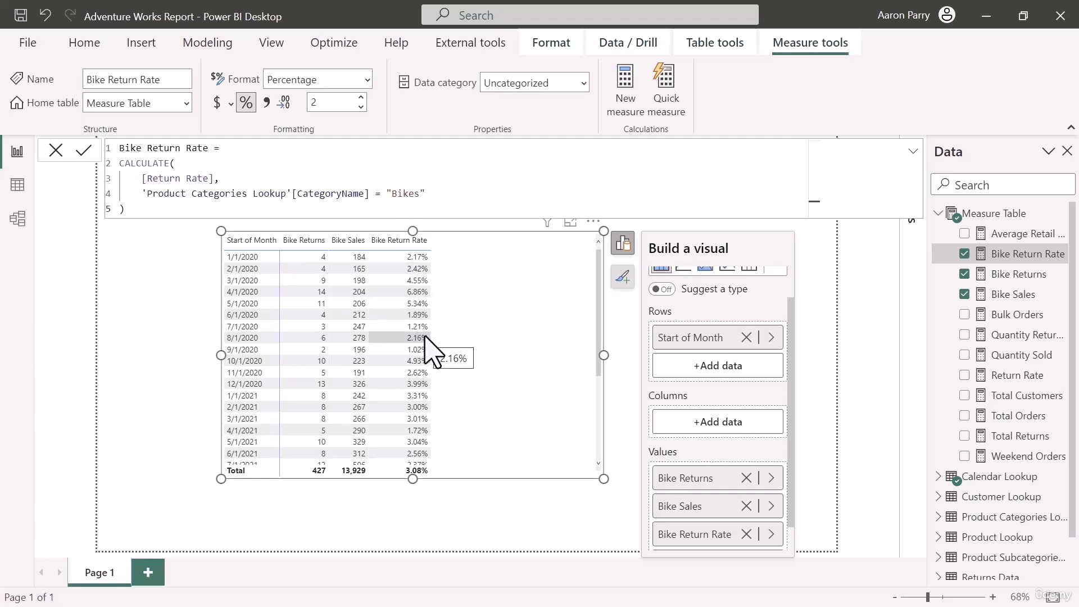
{"action": "scroll", "coordinate": [441, 331], "scroll_direction": "down", "scroll_amount": 3}
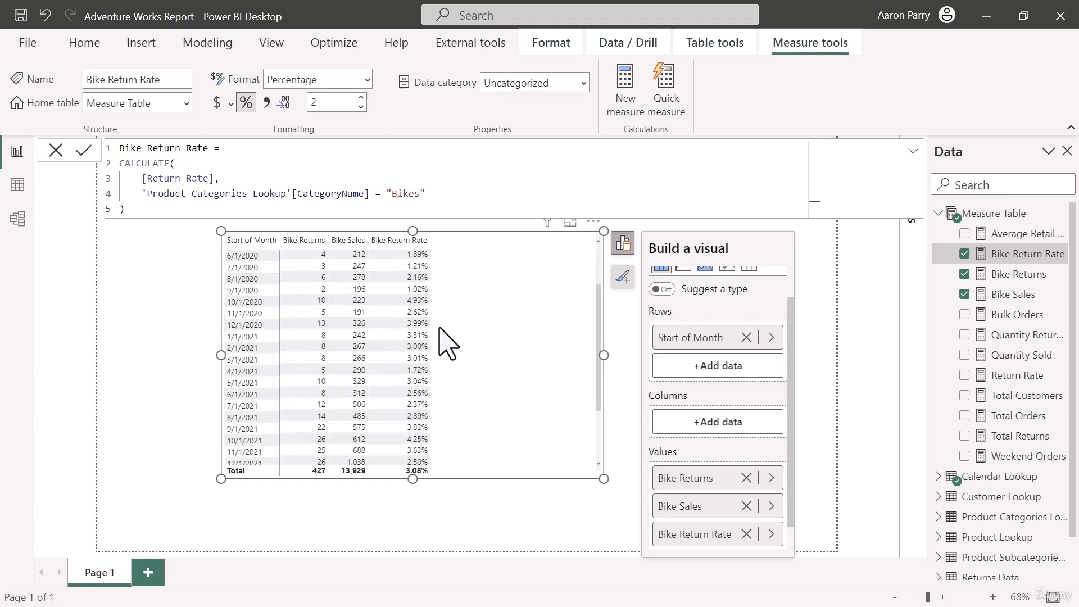
{"action": "scroll", "coordinate": [444, 340], "scroll_direction": "down", "scroll_amount": 2}
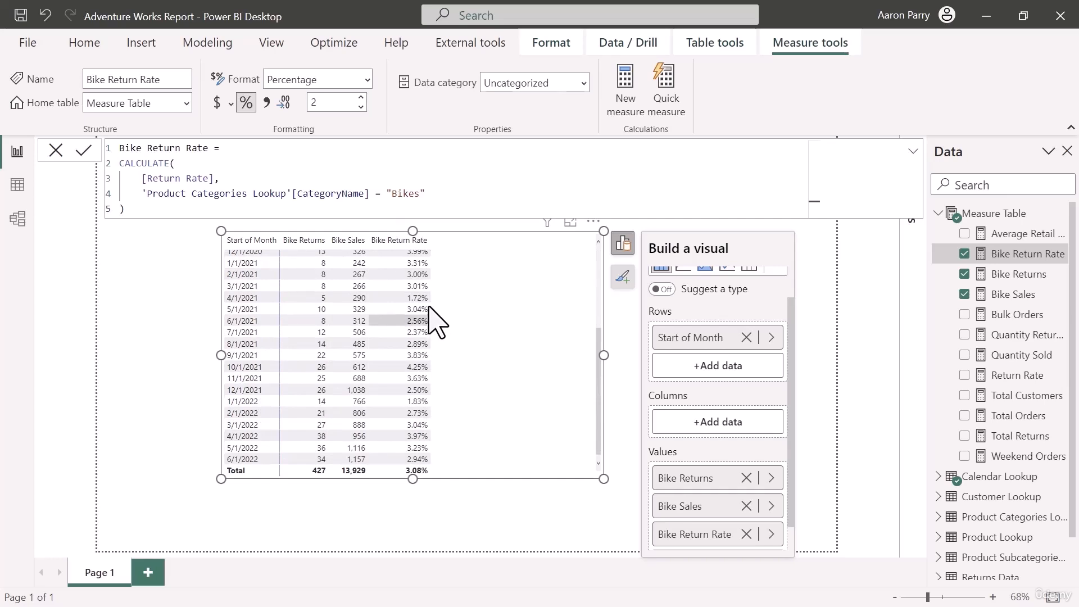